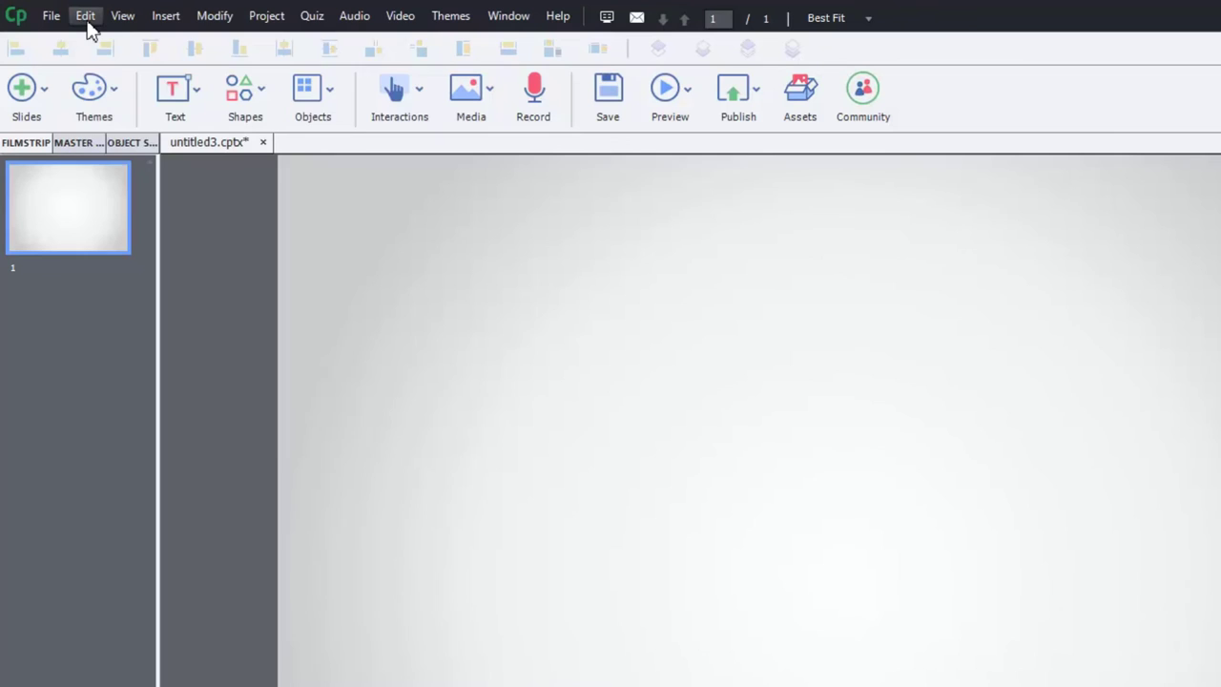
Step: Open the Object Style Manager and examine the object types under Standard Objects, including the Captions and Smart Shapes groups
{"action": "left_click", "coordinate": [57, 10]}
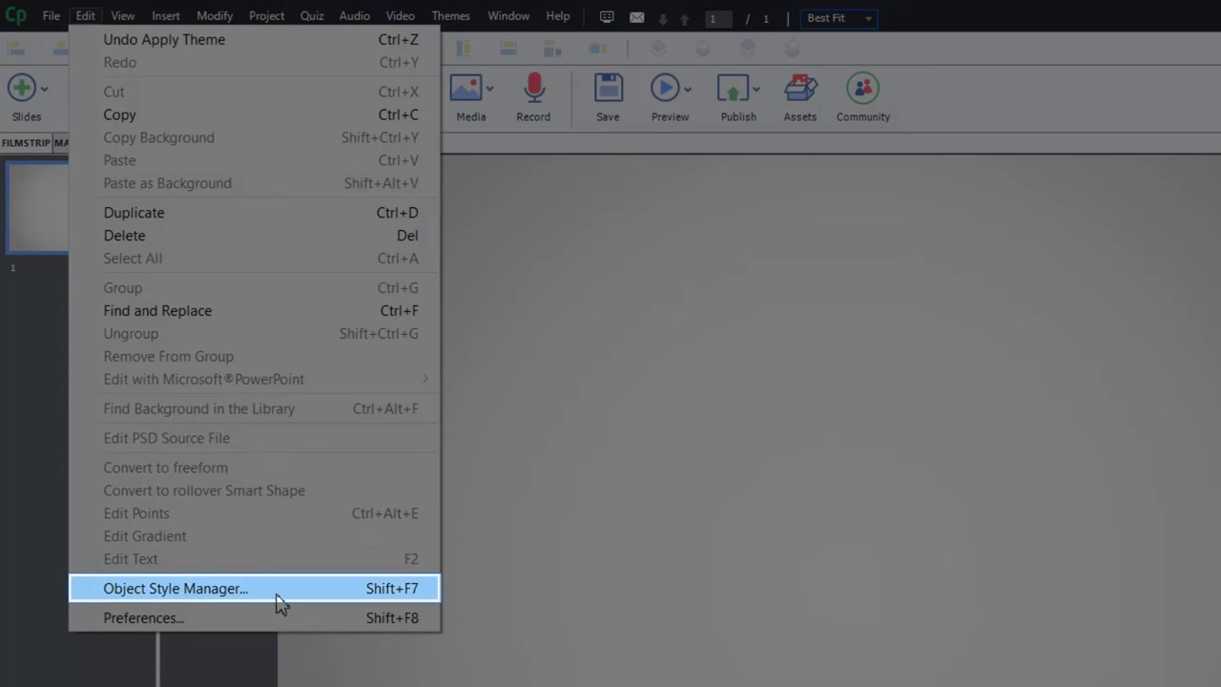
{"action": "left_click", "coordinate": [278, 600]}
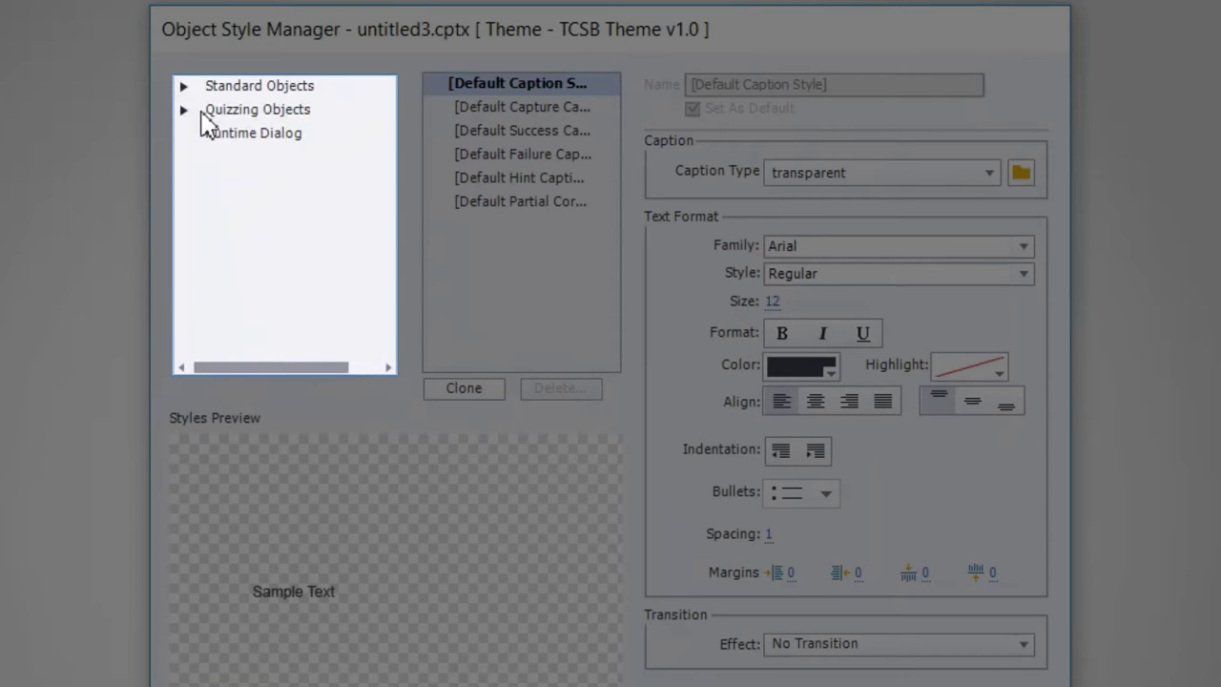
{"action": "left_click", "coordinate": [183, 110]}
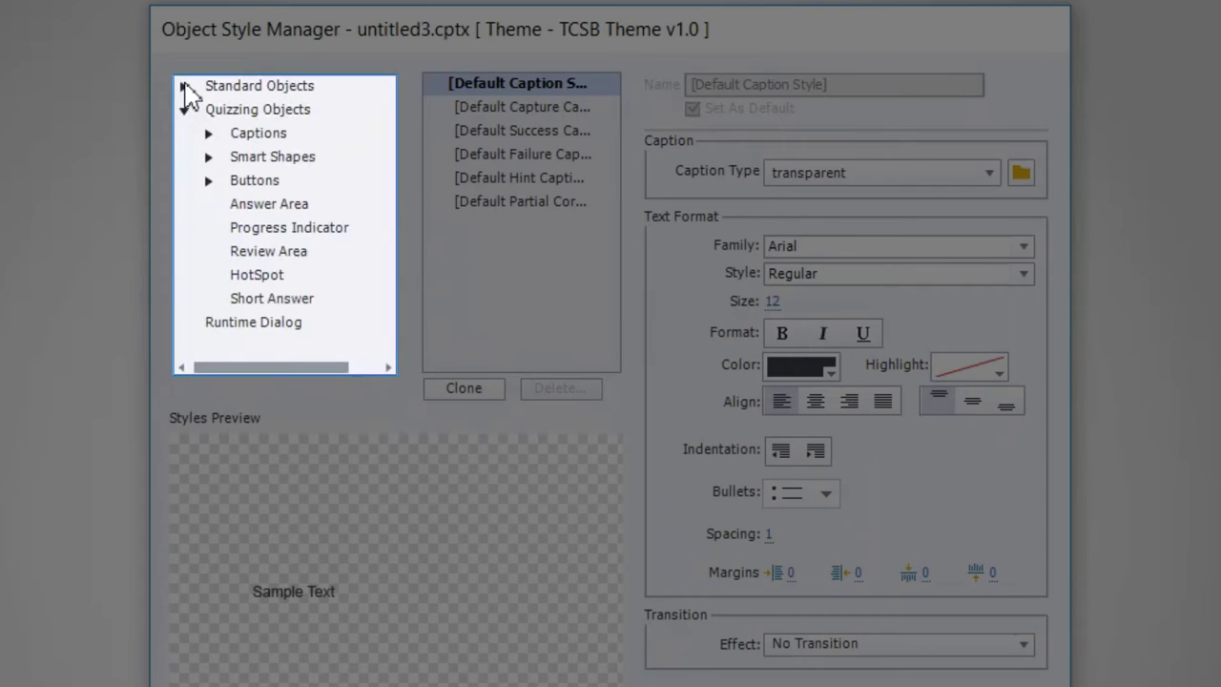
{"action": "left_click", "coordinate": [184, 86]}
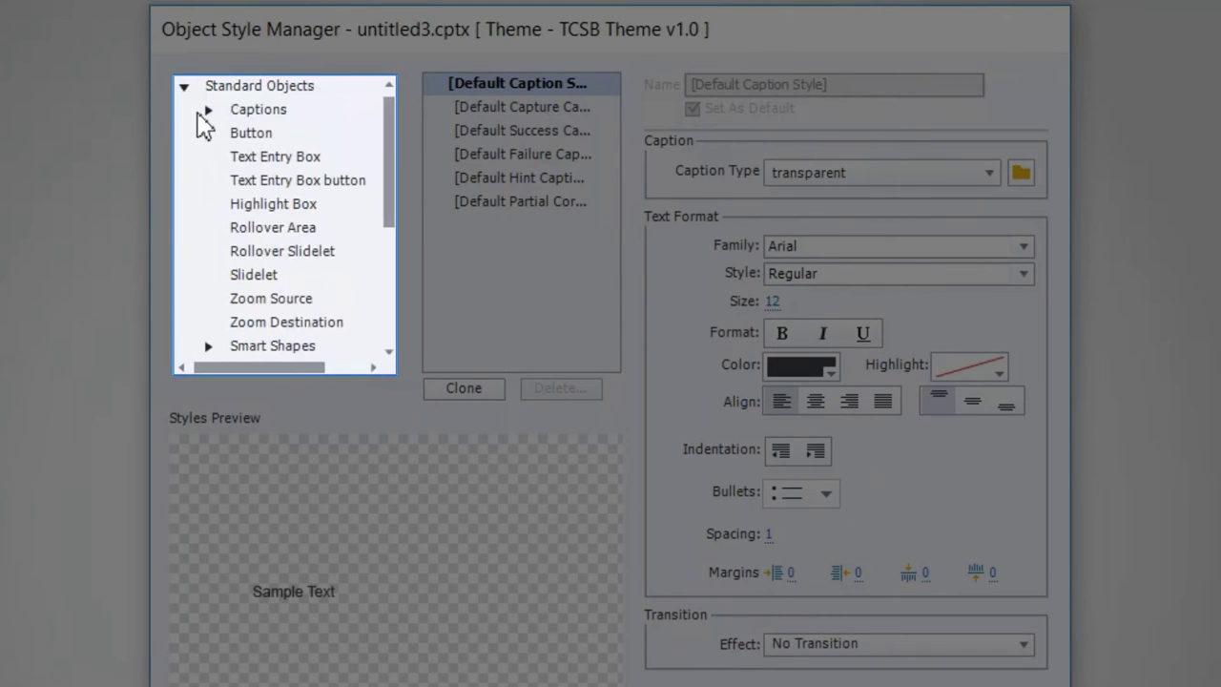
{"action": "left_click", "coordinate": [208, 111]}
{"action": "scroll", "coordinate": [332, 245], "scroll_direction": "down", "scroll_amount": 2}
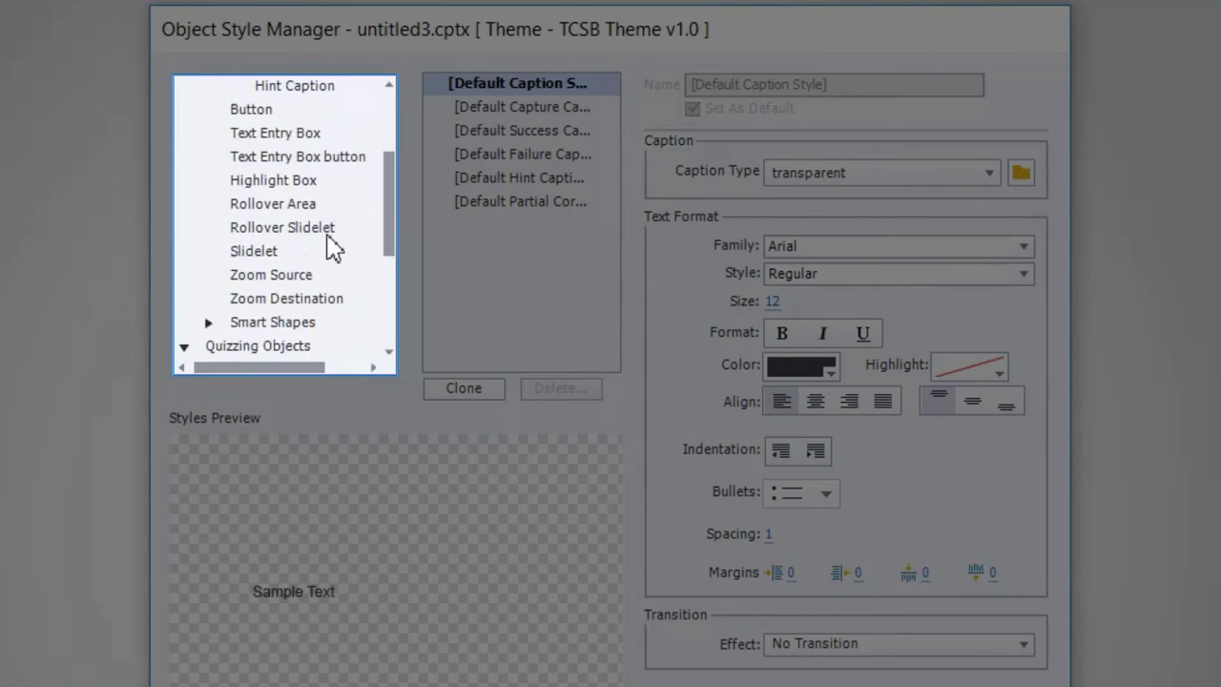
{"action": "scroll", "coordinate": [329, 250], "scroll_direction": "down", "scroll_amount": 1}
{"action": "left_click", "coordinate": [209, 251]}
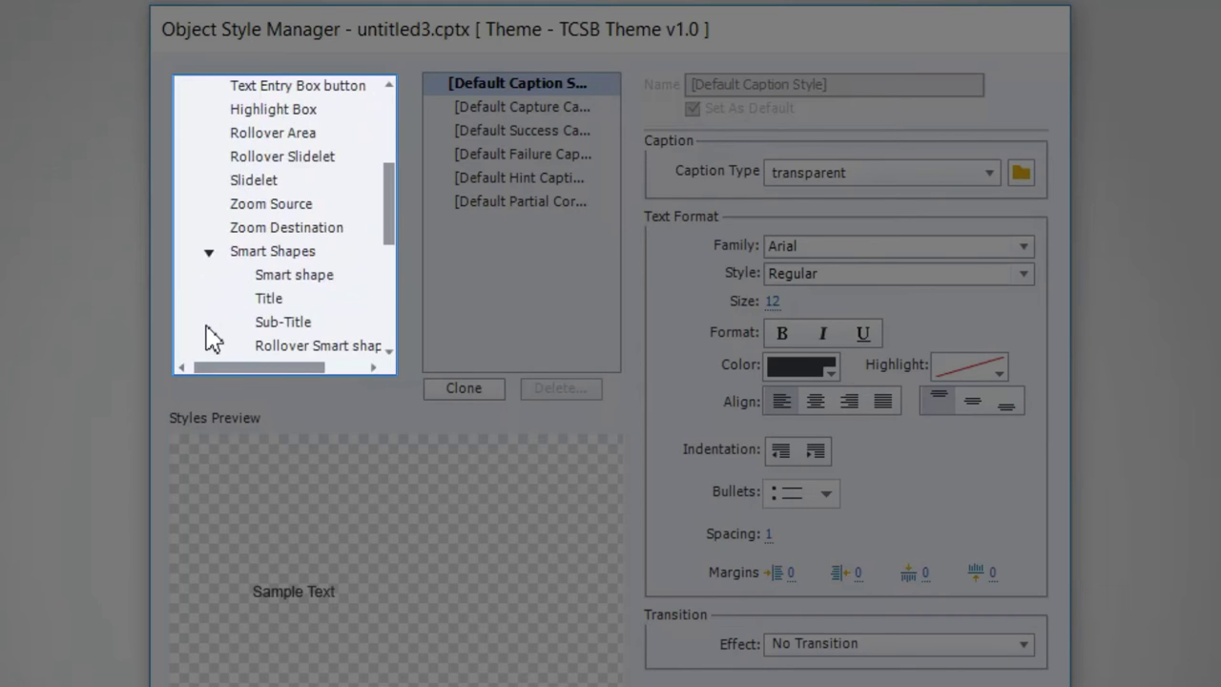
{"action": "scroll", "coordinate": [273, 276], "scroll_direction": "down", "scroll_amount": 3}
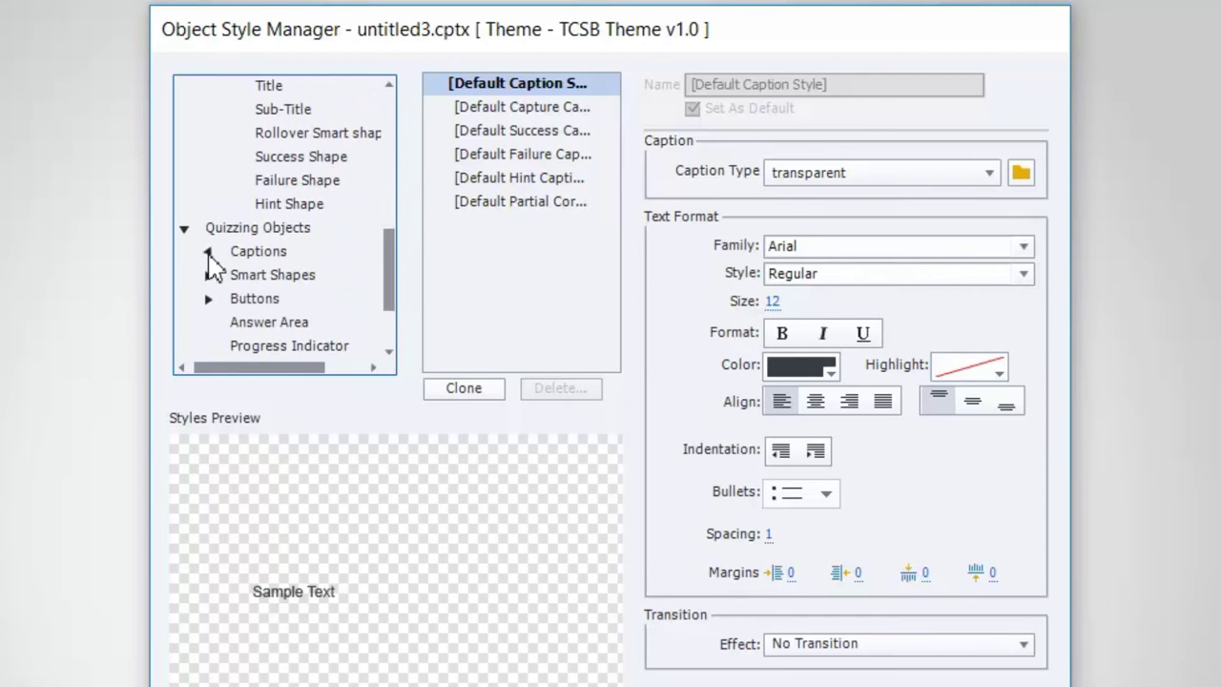
Step: Expand the Captions, Smart Shapes and Buttons groups of the Quizzing Objects and look through their entries
{"action": "left_click", "coordinate": [208, 251]}
{"action": "scroll", "coordinate": [282, 243], "scroll_direction": "down", "scroll_amount": 6}
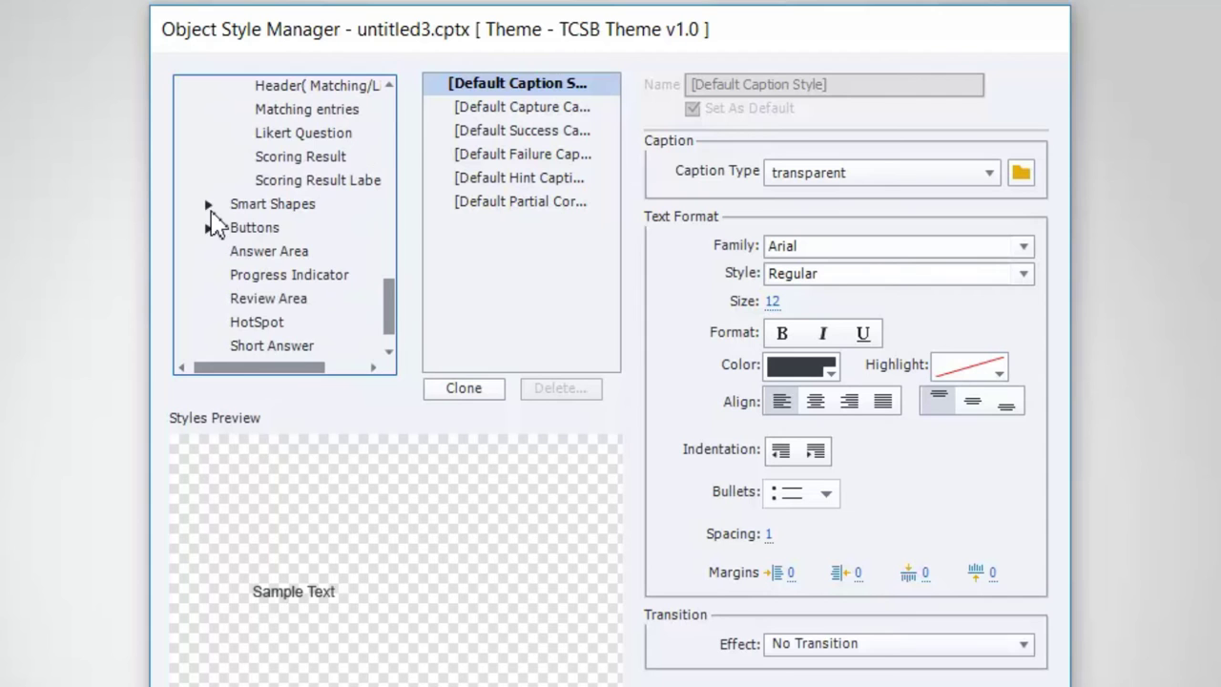
{"action": "left_click", "coordinate": [209, 204]}
{"action": "scroll", "coordinate": [299, 239], "scroll_direction": "down", "scroll_amount": 3}
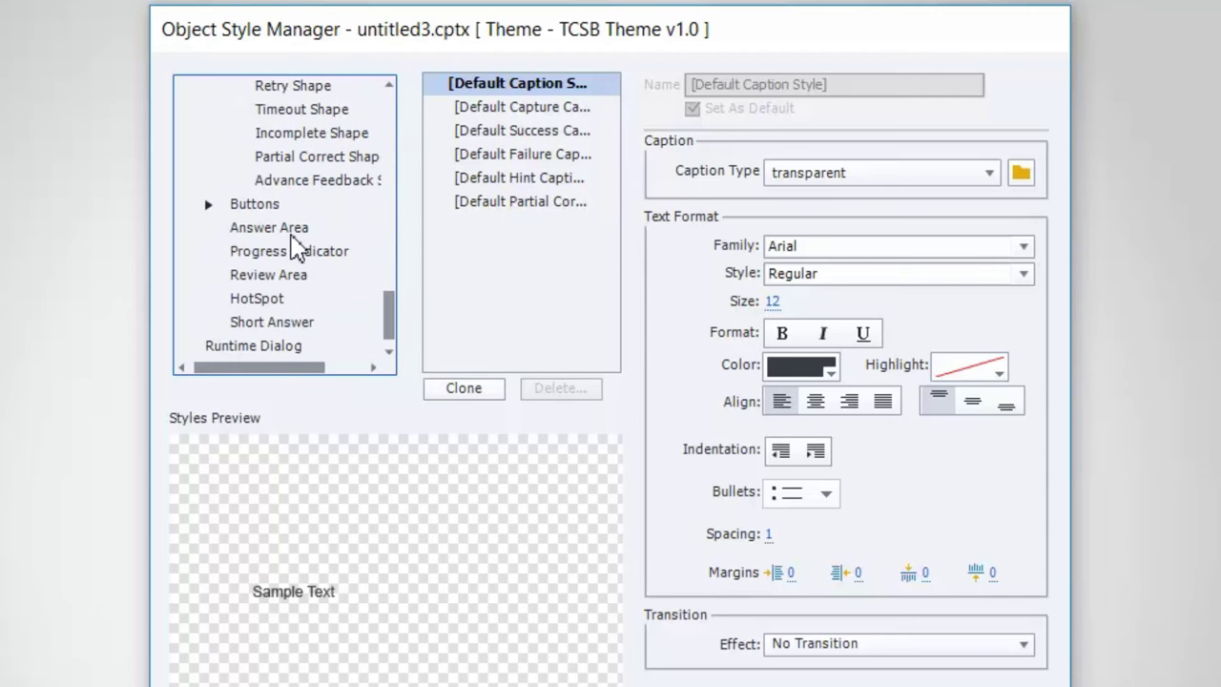
{"action": "left_click", "coordinate": [208, 205]}
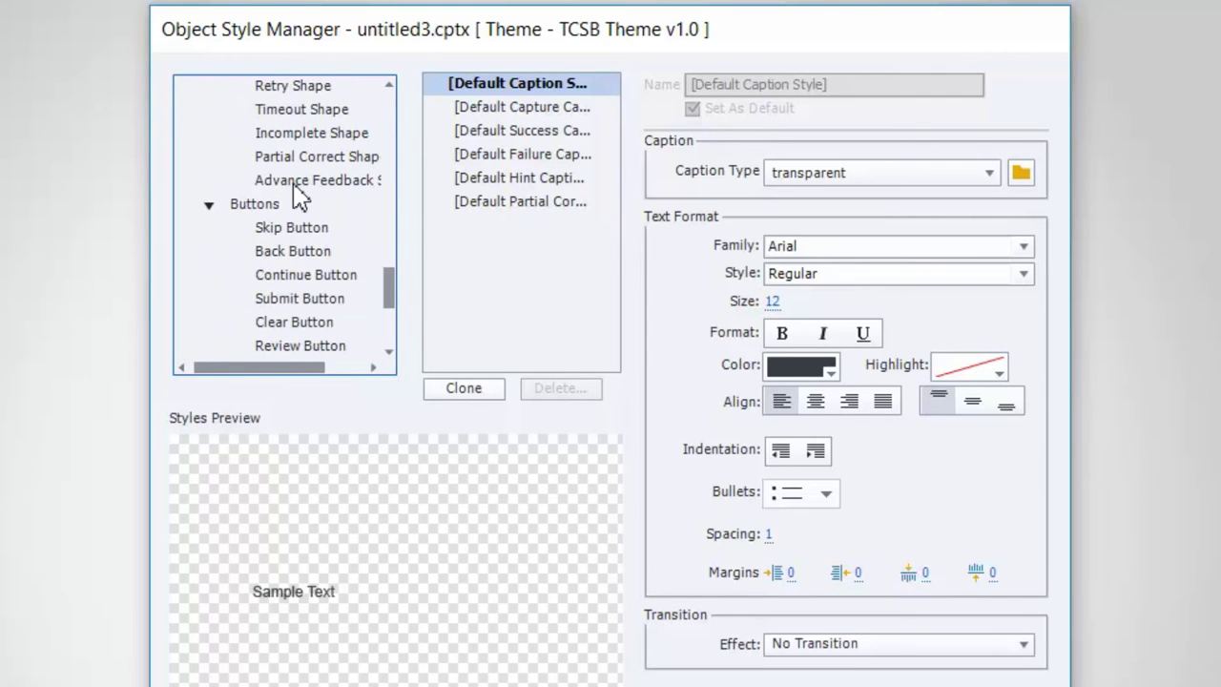
{"action": "left_click_drag", "start_coordinate": [390, 281], "coordinate": [393, 329]}
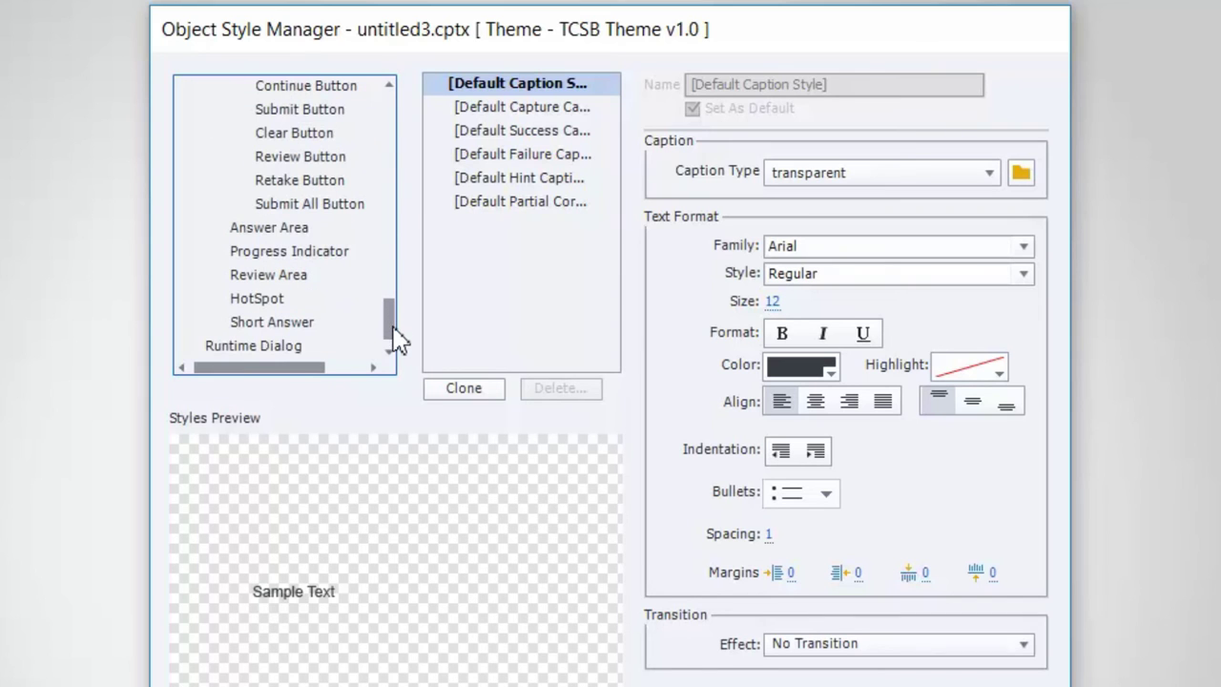
Step: Review the default styles for Runtime Dialog, captions, Text Entry Box and Highlight Box, and close the Object Style Manager without saving changes
{"action": "left_click", "coordinate": [247, 349]}
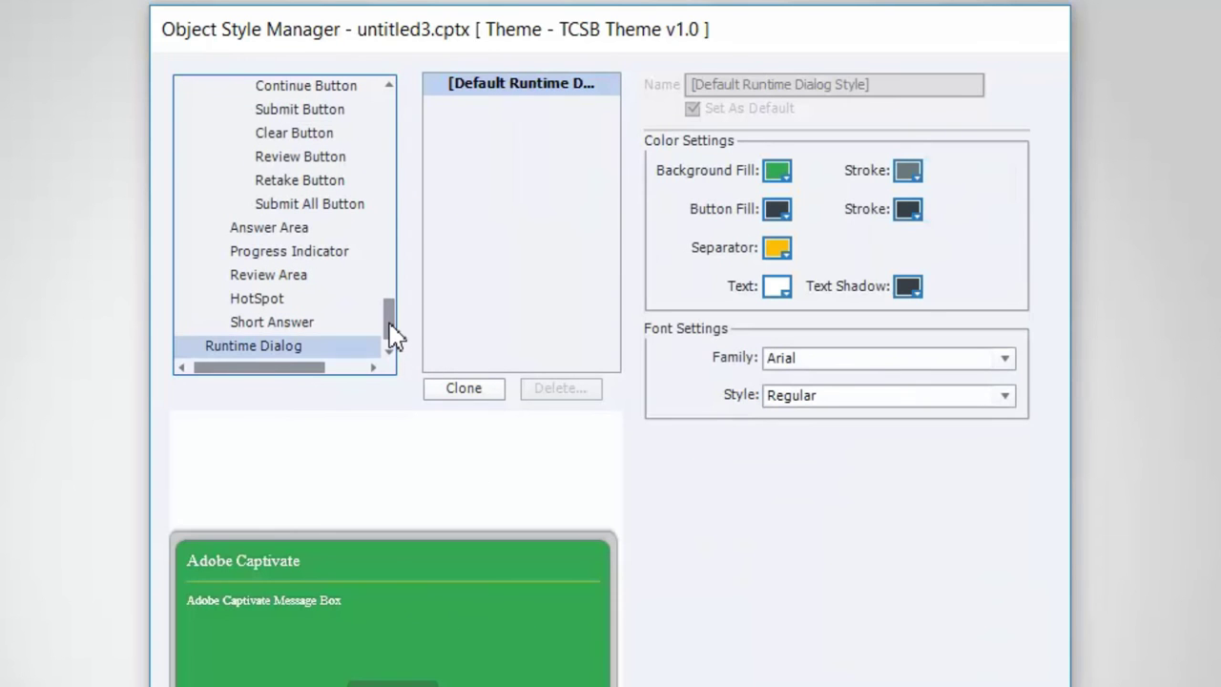
{"action": "left_click_drag", "start_coordinate": [394, 336], "coordinate": [403, 120]}
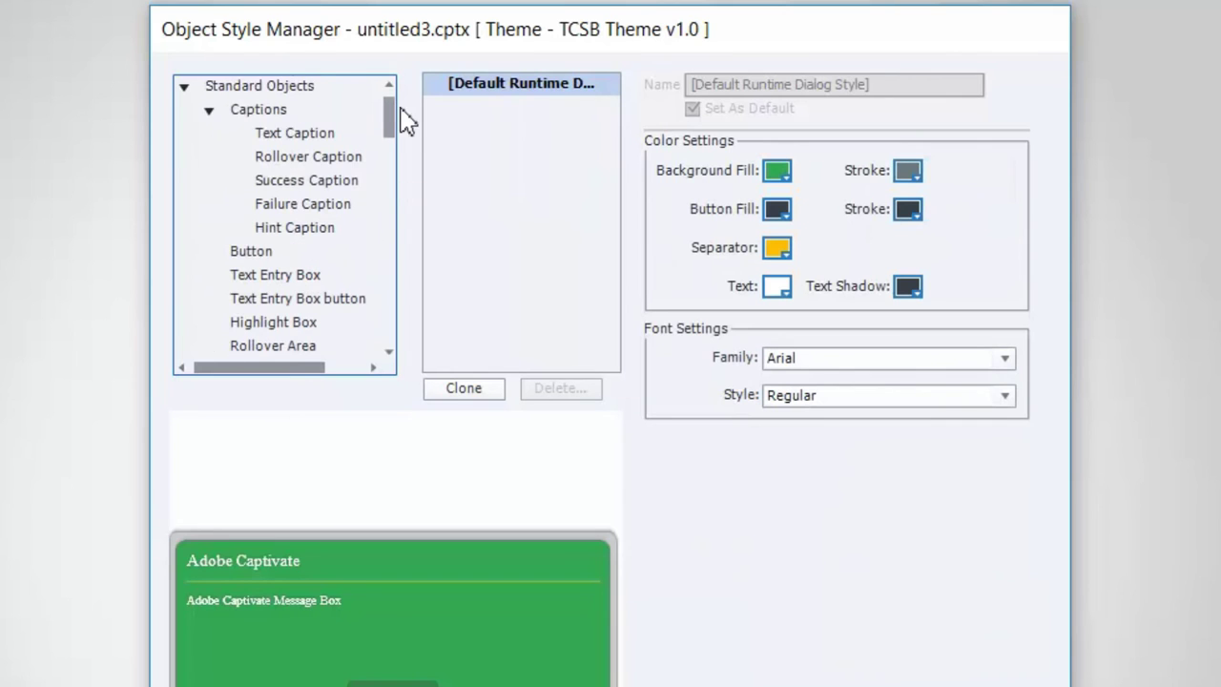
{"action": "left_click", "coordinate": [296, 138]}
{"action": "left_click", "coordinate": [290, 181]}
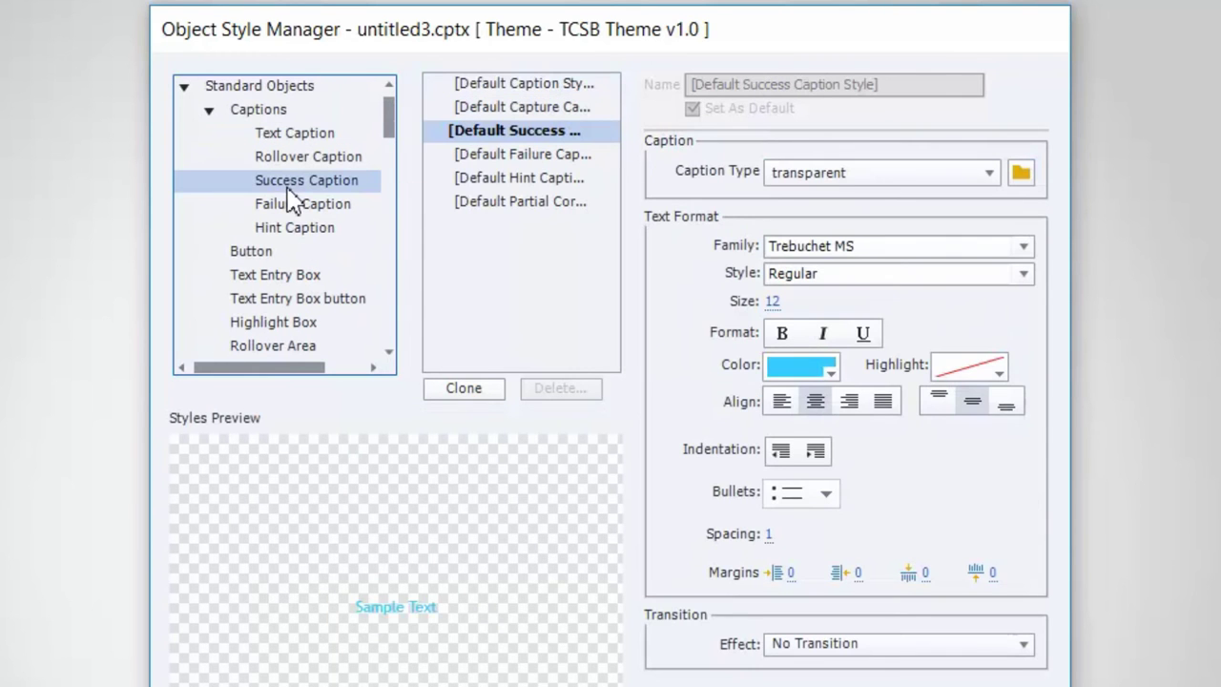
{"action": "left_click", "coordinate": [281, 282]}
{"action": "left_click", "coordinate": [286, 329]}
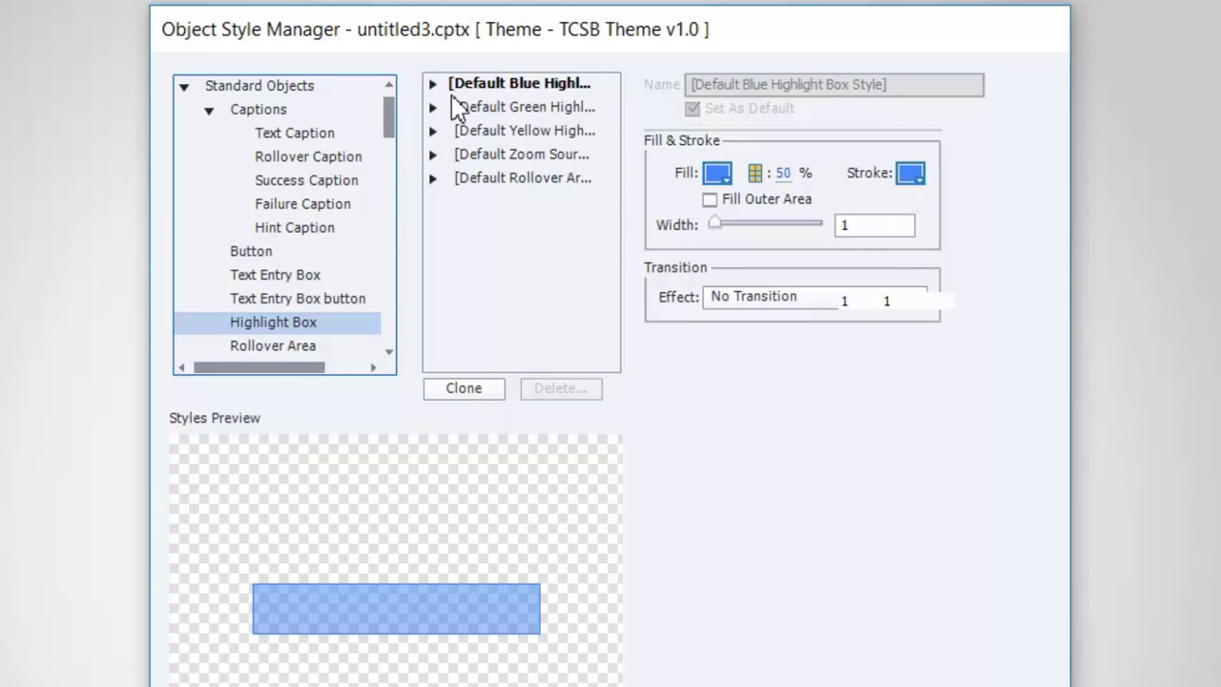
{"action": "left_click", "coordinate": [277, 134]}
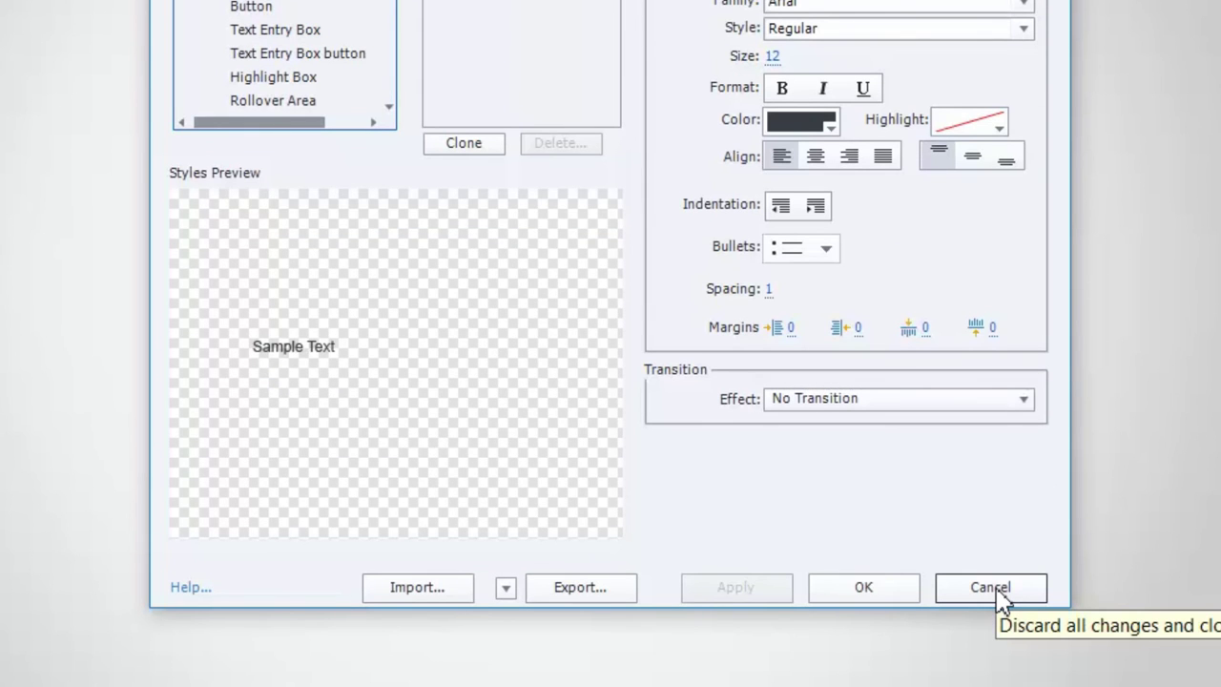
{"action": "left_click", "coordinate": [992, 587]}
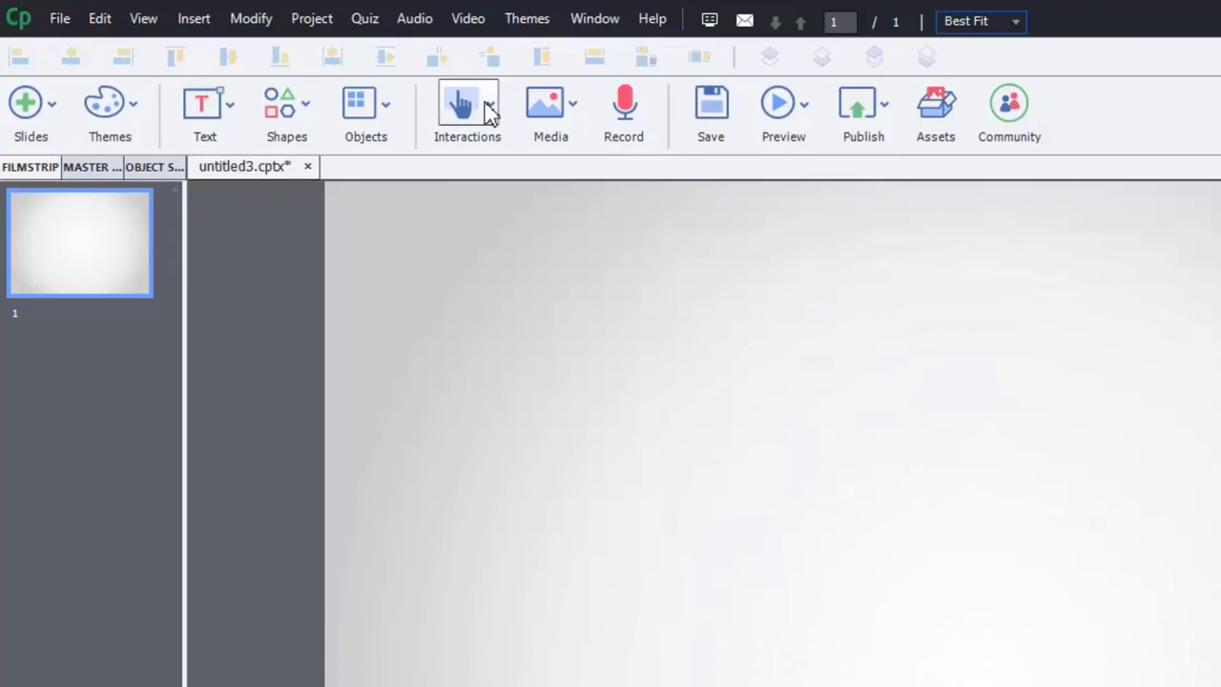
Step: Insert a button on the slide and set both its fill and stroke to light green
{"action": "left_click", "coordinate": [489, 113]}
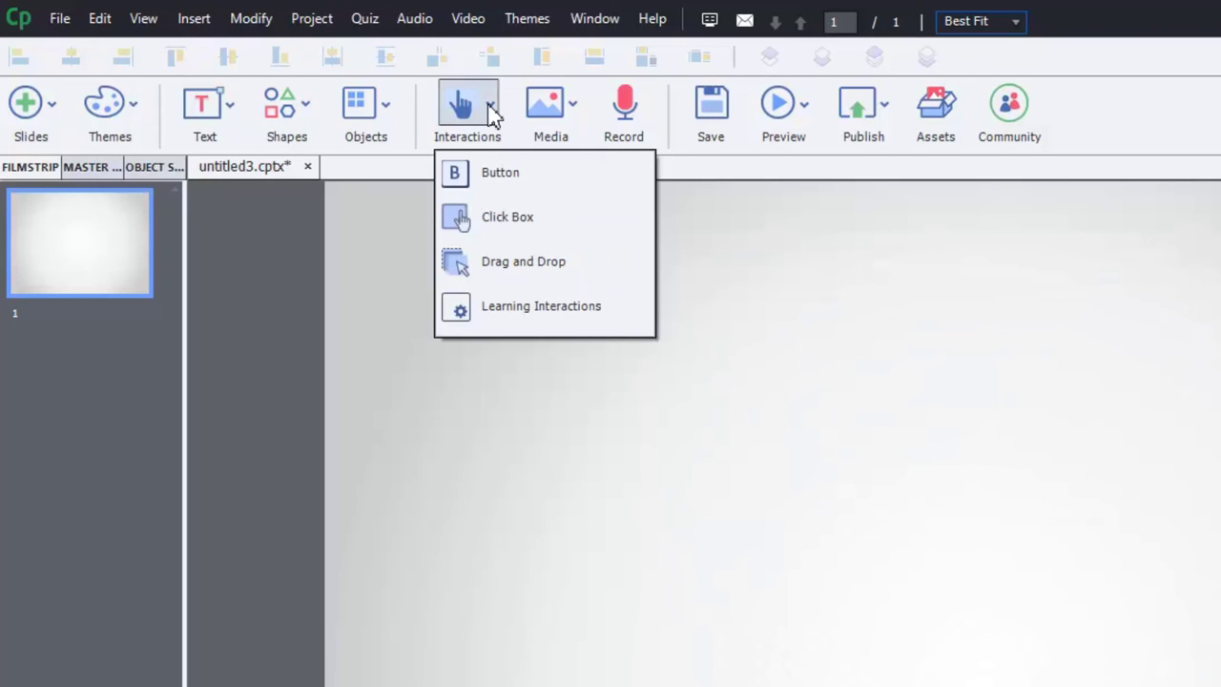
{"action": "left_click", "coordinate": [494, 175]}
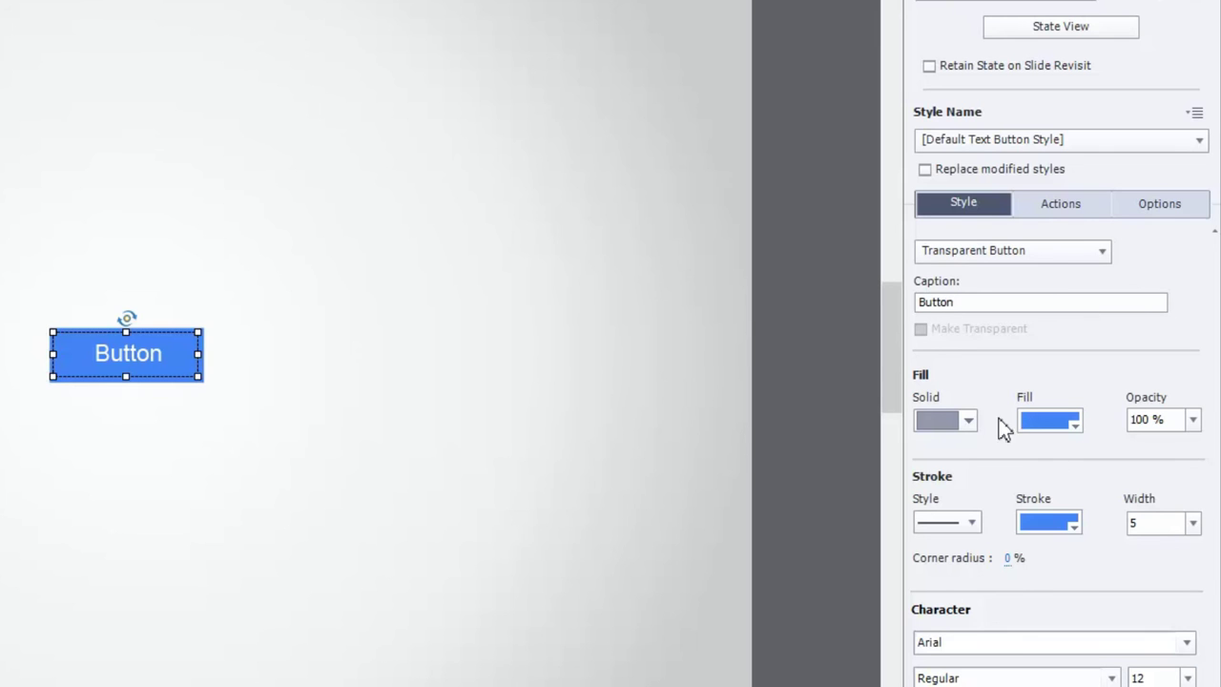
{"action": "left_click", "coordinate": [1077, 425]}
{"action": "scroll", "coordinate": [906, 592], "scroll_direction": "down", "scroll_amount": 2}
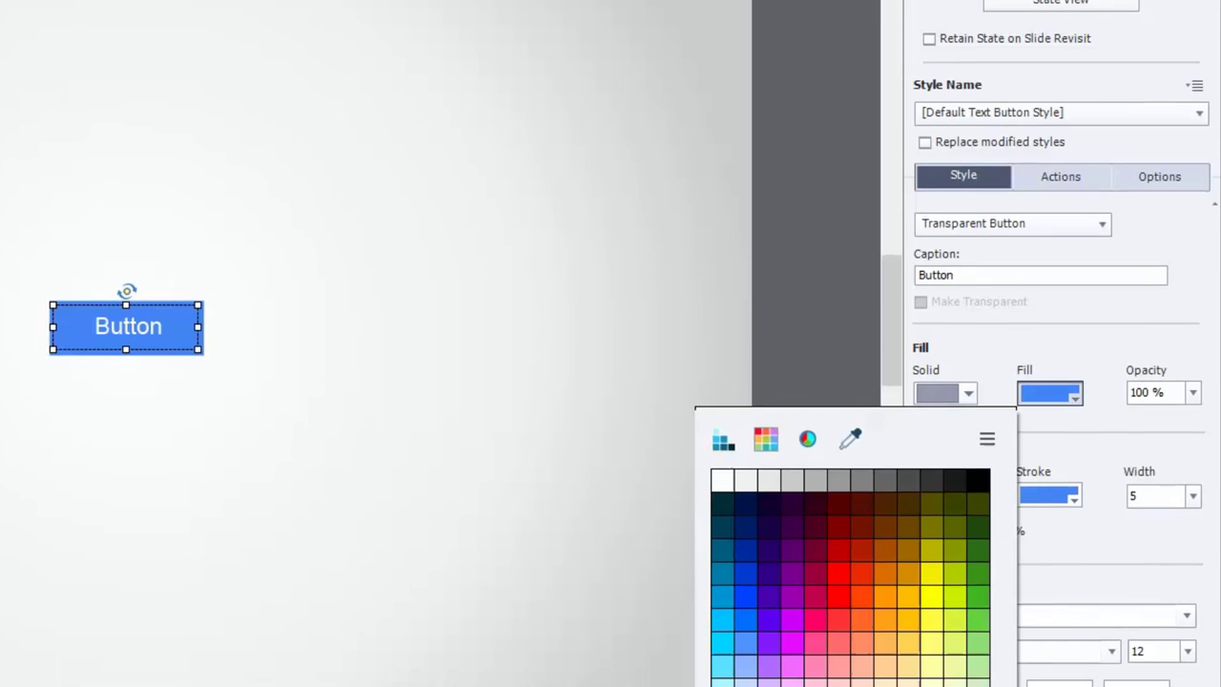
{"action": "left_click", "coordinate": [823, 656]}
{"action": "left_click", "coordinate": [1066, 420]}
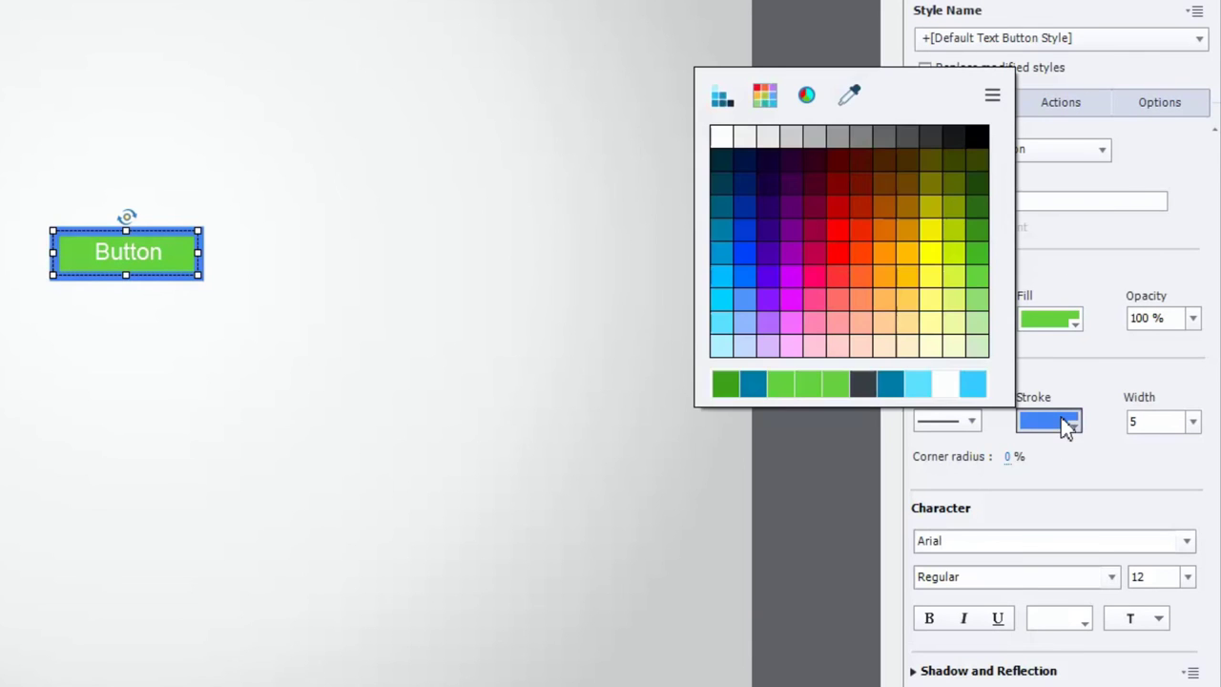
{"action": "left_click", "coordinate": [776, 382]}
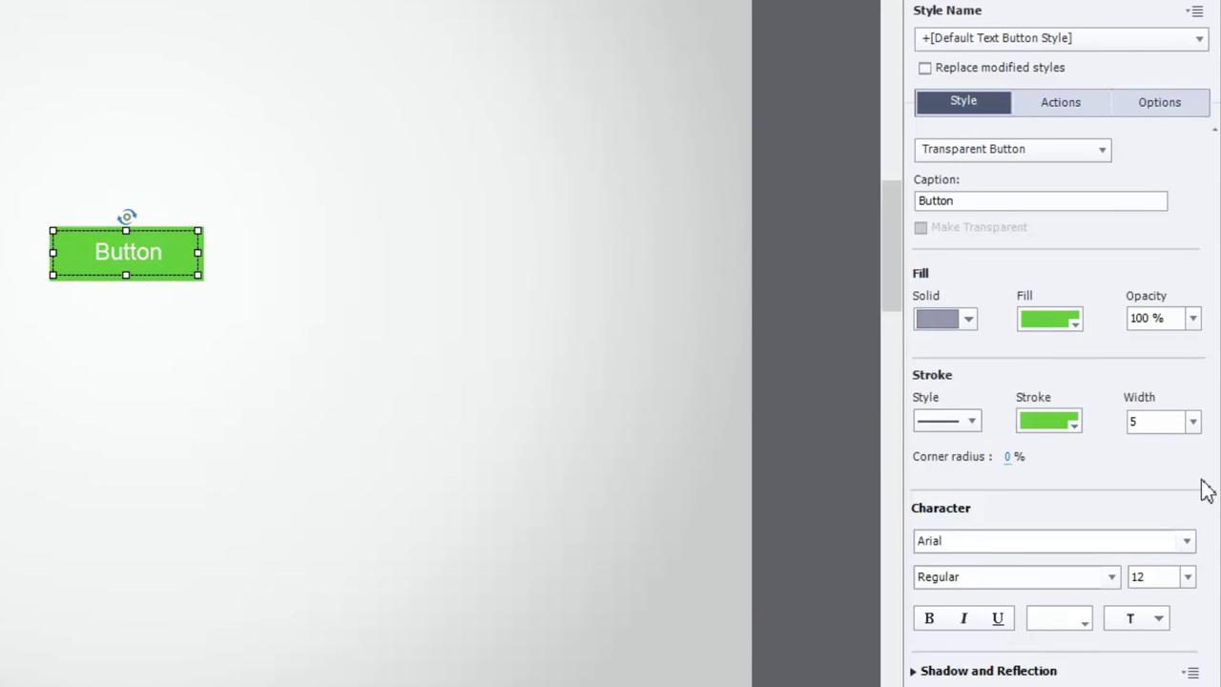
Step: Set the button's stroke width to 0 and its corner radius to 25%
{"action": "left_click", "coordinate": [1193, 421]}
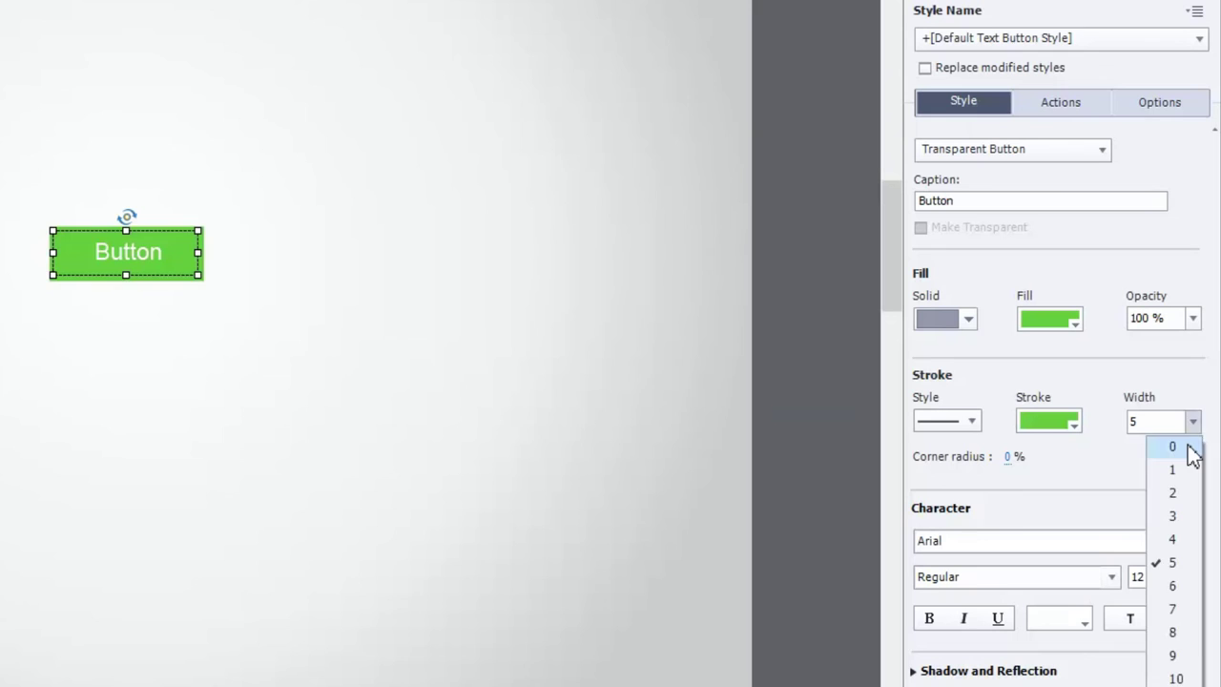
{"action": "left_click", "coordinate": [1188, 448]}
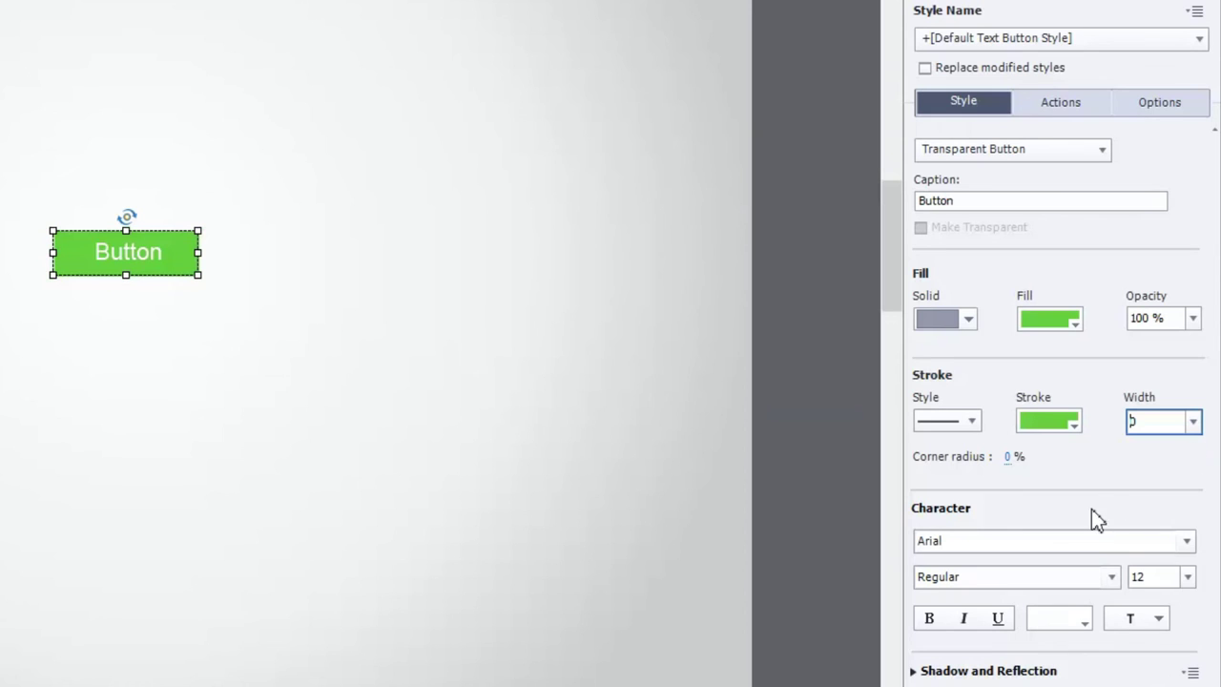
{"action": "left_click", "coordinate": [1008, 457]}
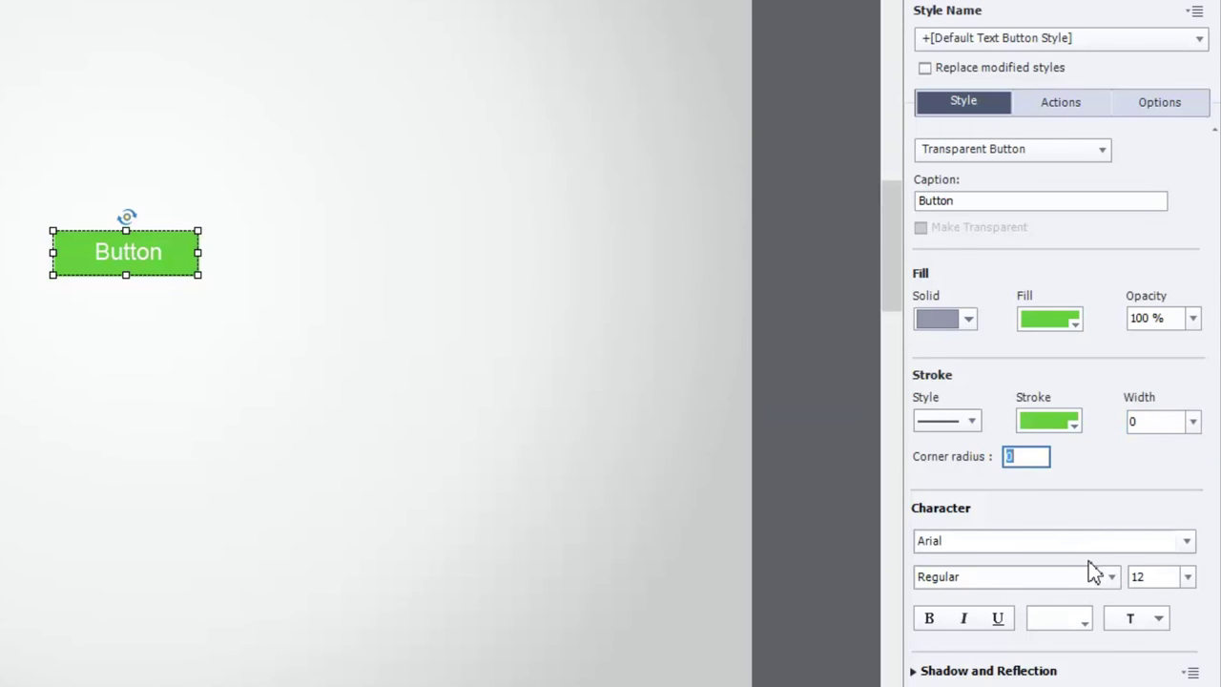
{"action": "type", "text": "20"}
{"action": "key", "text": "Return"}
{"action": "left_click", "coordinate": [362, 250]}
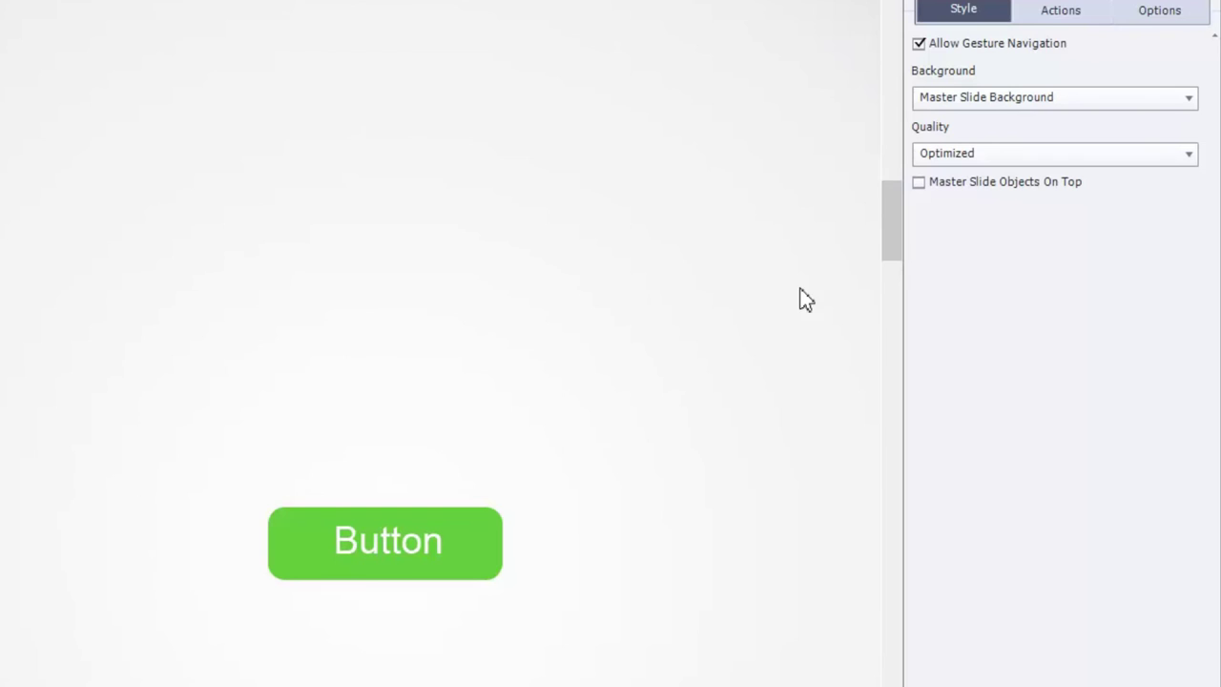
Step: Change the button's caption text to Italic at font size 14
{"action": "left_click_drag", "start_coordinate": [894, 216], "coordinate": [886, 247]}
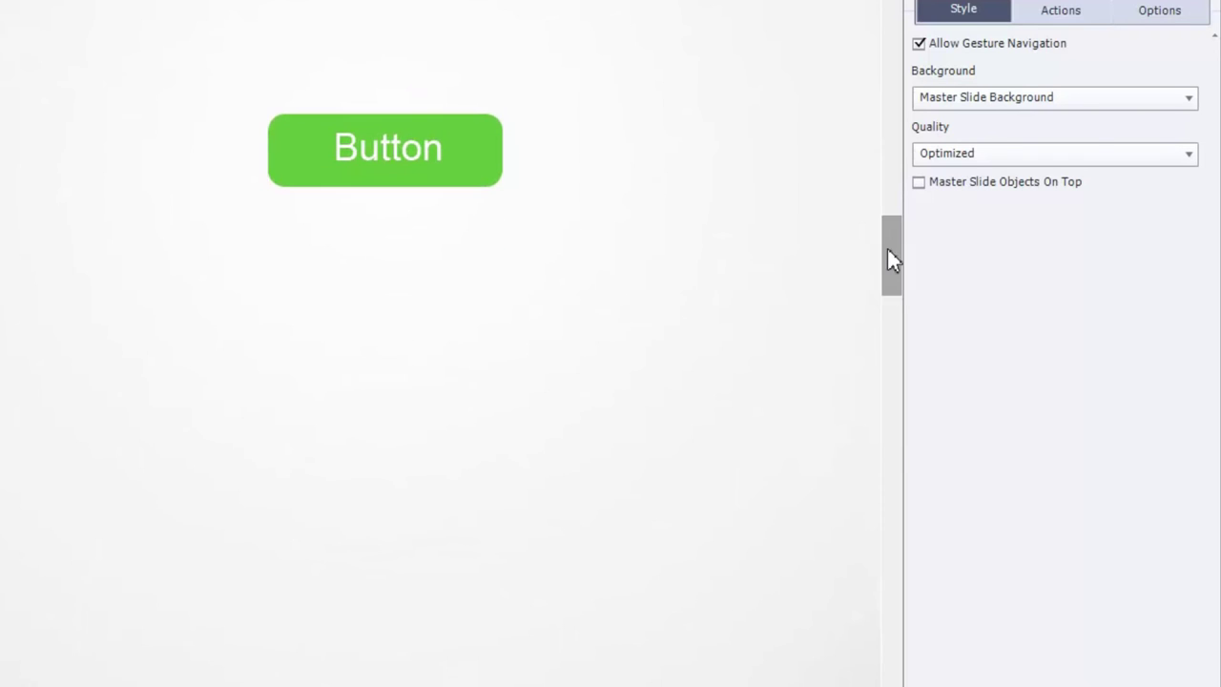
{"action": "left_click", "coordinate": [439, 168]}
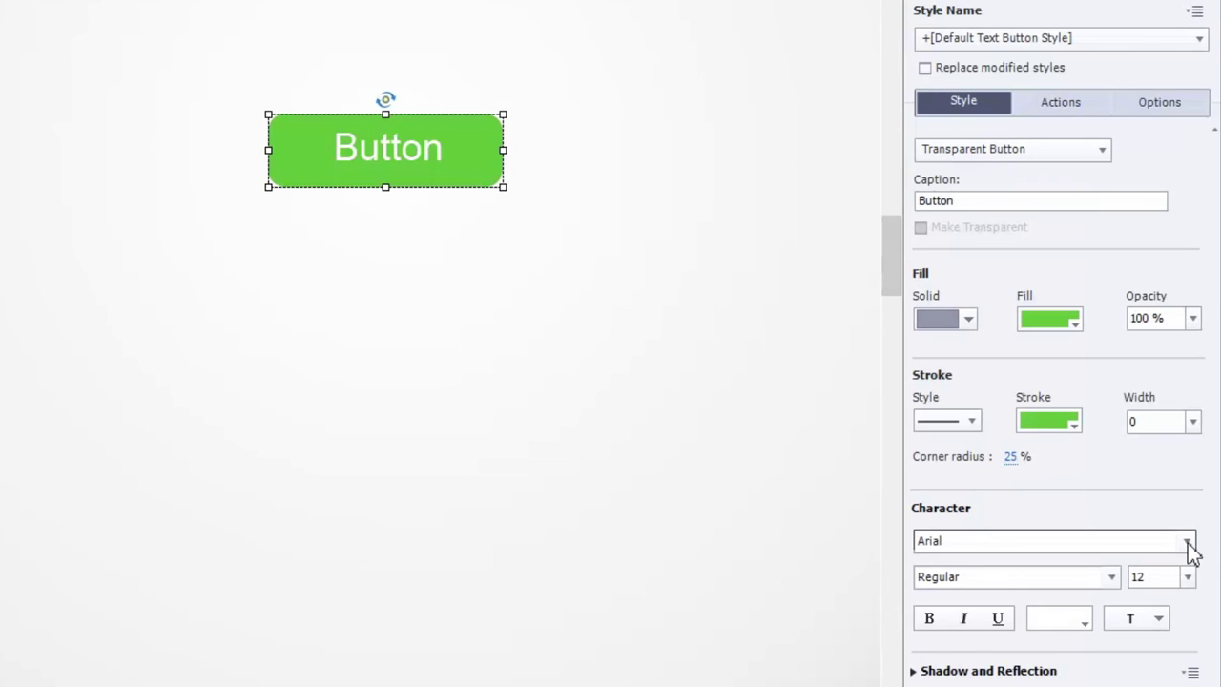
{"action": "left_click", "coordinate": [1113, 578]}
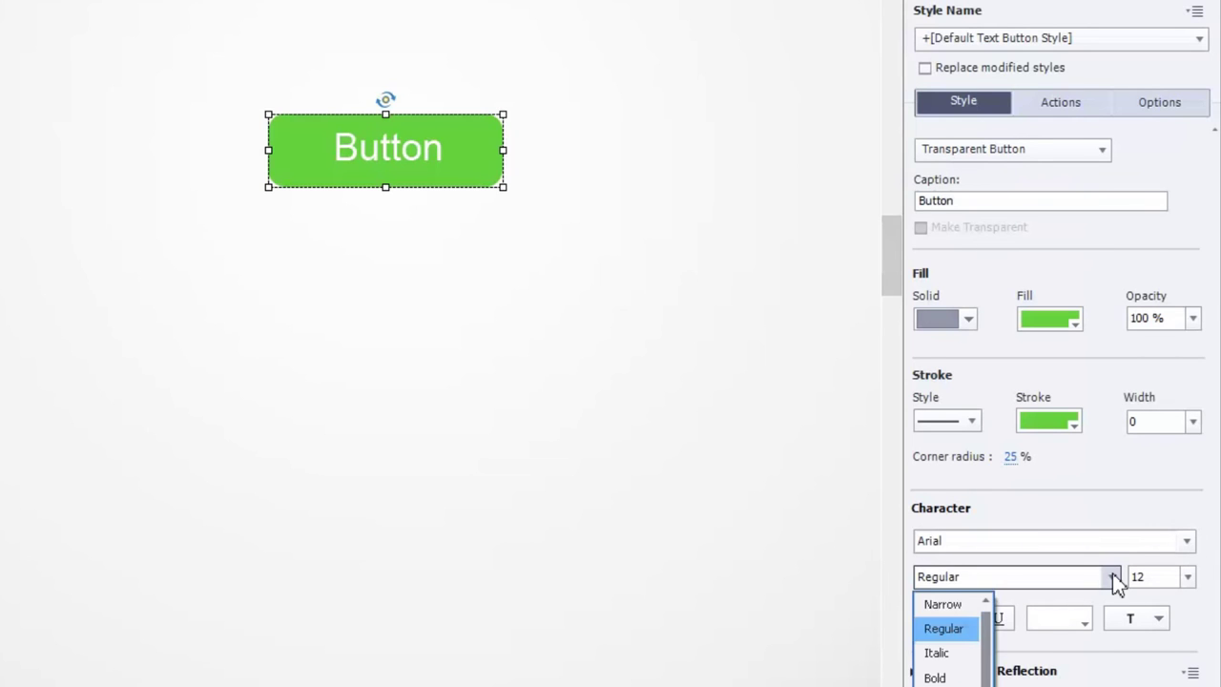
{"action": "left_click", "coordinate": [937, 654]}
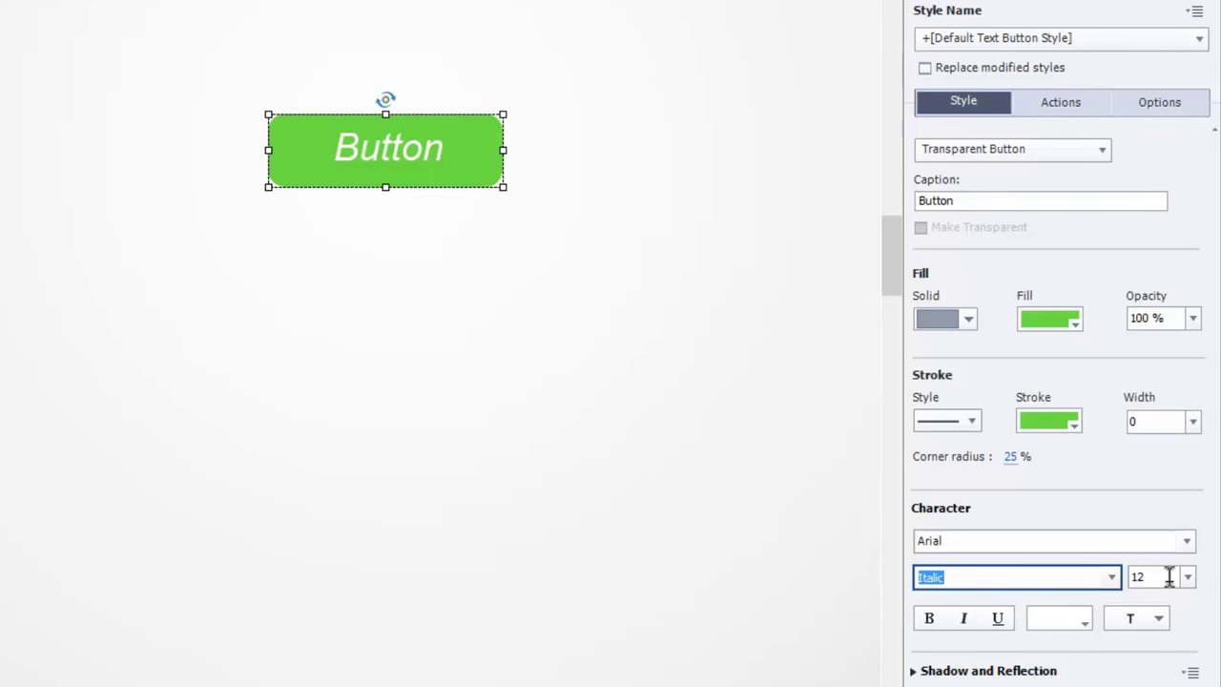
{"action": "left_click_drag", "start_coordinate": [1169, 579], "coordinate": [1171, 576]}
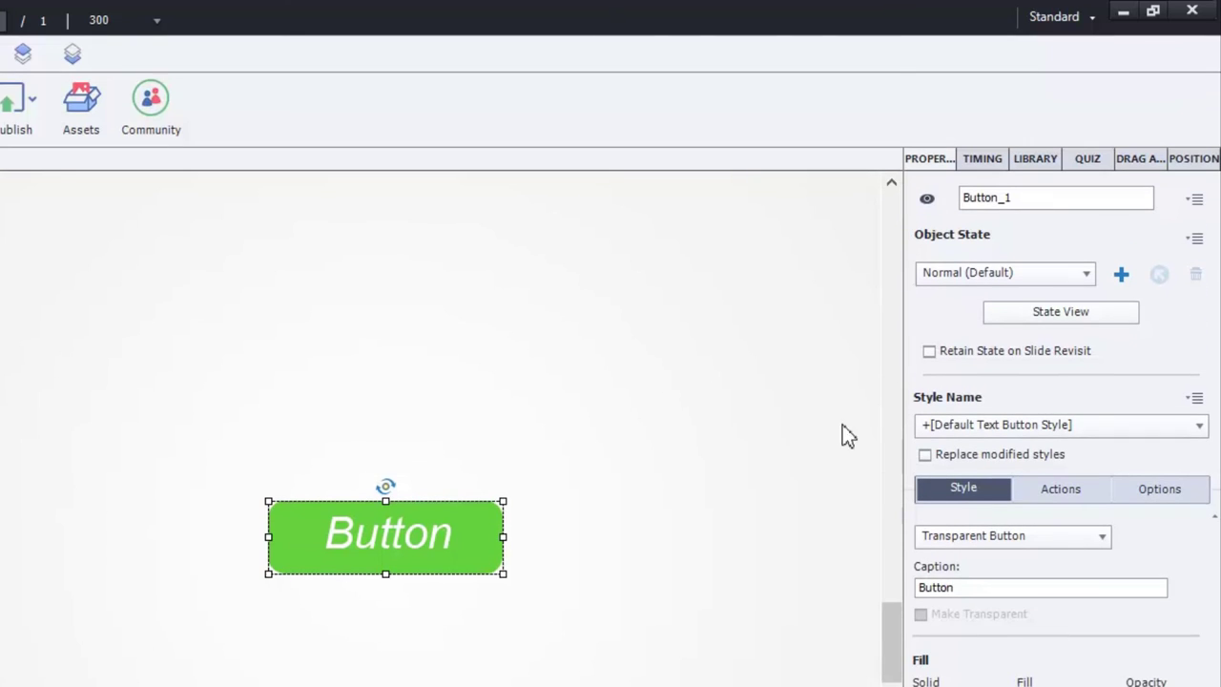
Step: Open the button's object states and switch the RollOver state's fill from solid to gradient
{"action": "left_click", "coordinate": [1083, 321]}
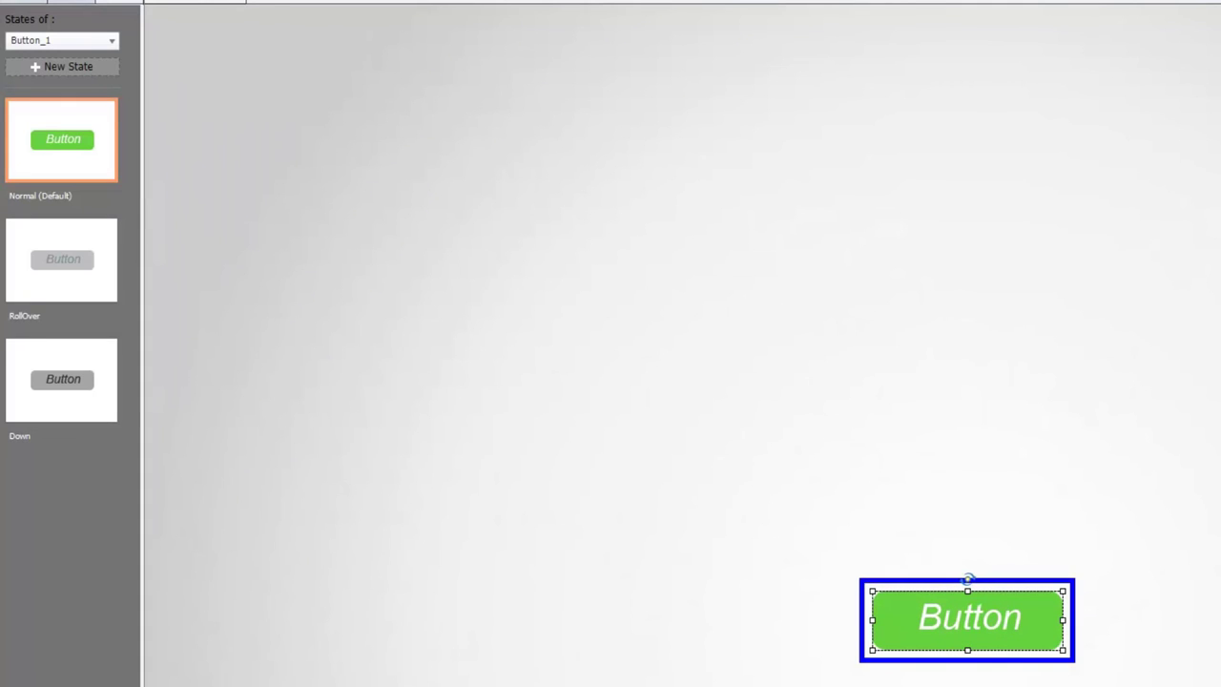
{"action": "left_click", "coordinate": [12, 253]}
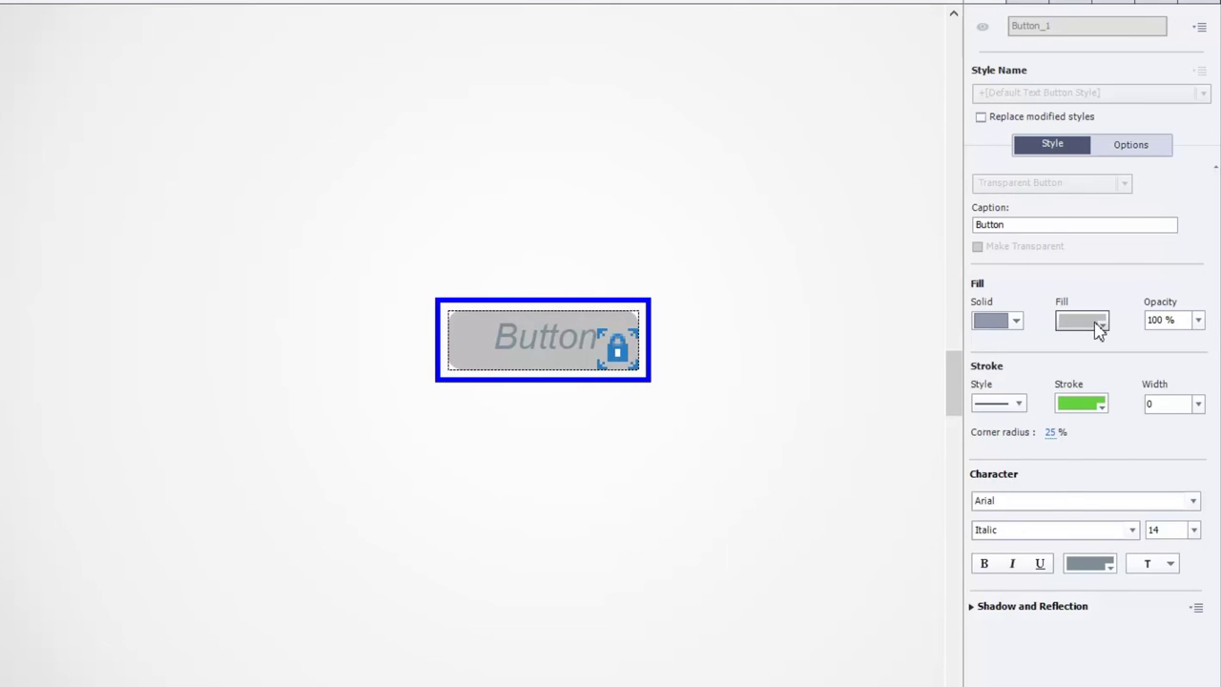
{"action": "left_click", "coordinate": [1090, 324]}
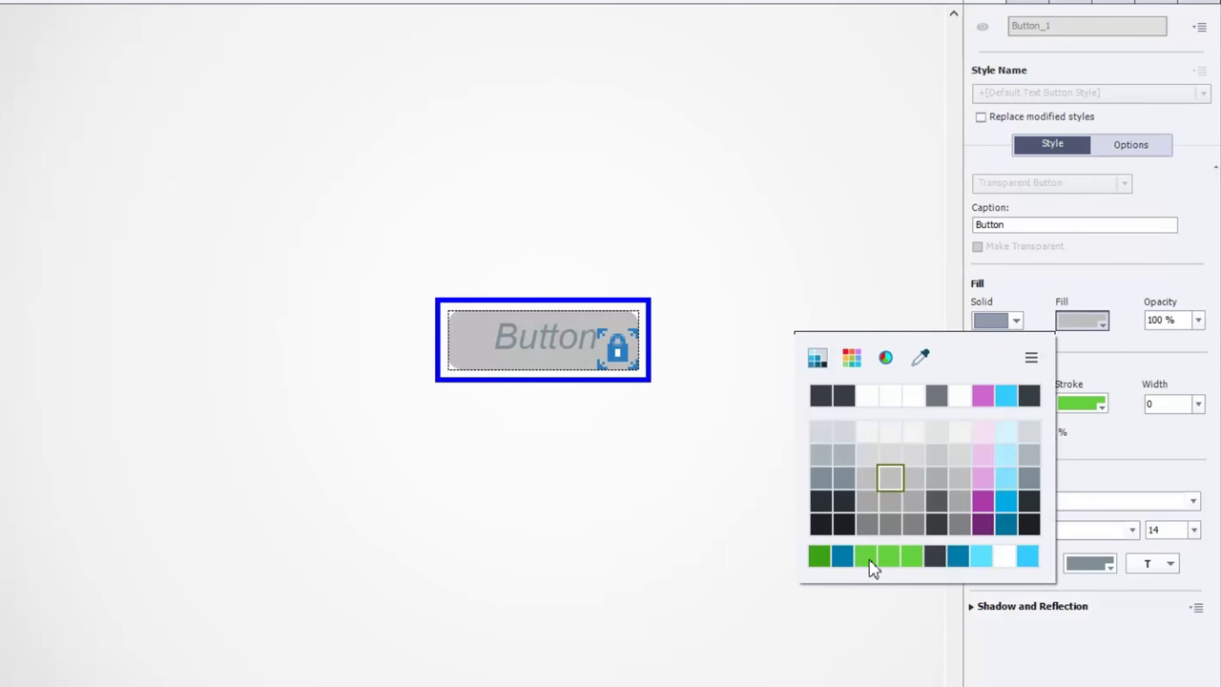
{"action": "left_click", "coordinate": [1104, 324]}
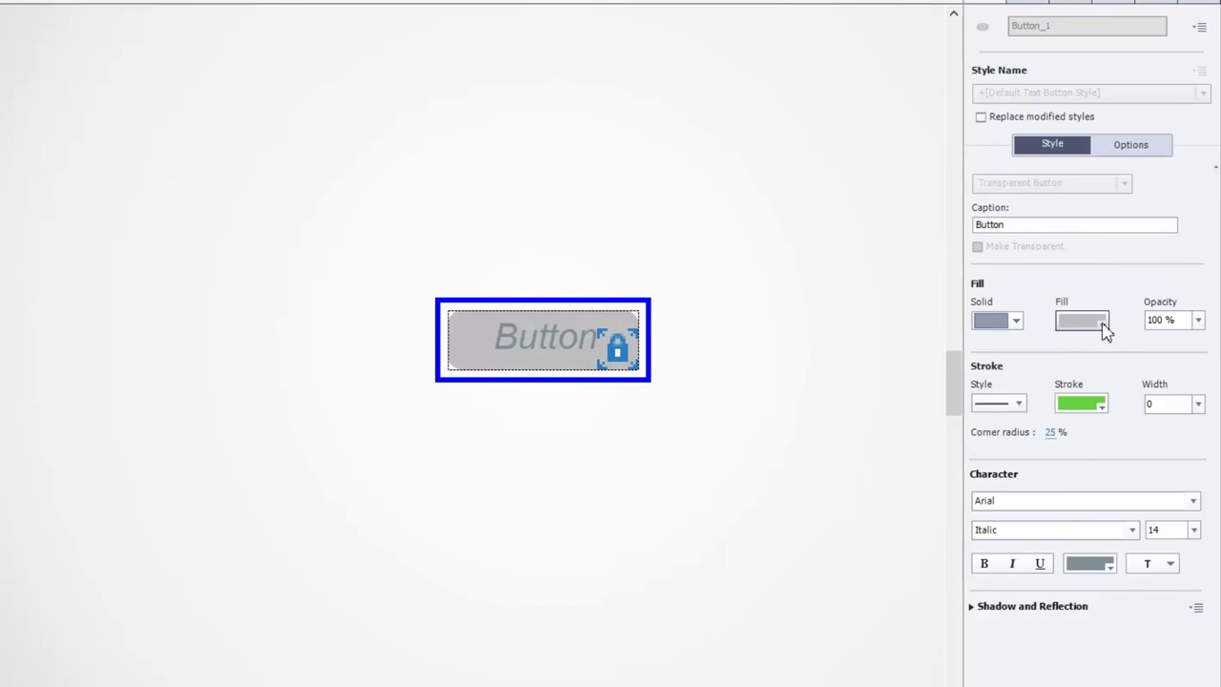
{"action": "left_click", "coordinate": [1009, 321]}
{"action": "left_click", "coordinate": [1009, 378]}
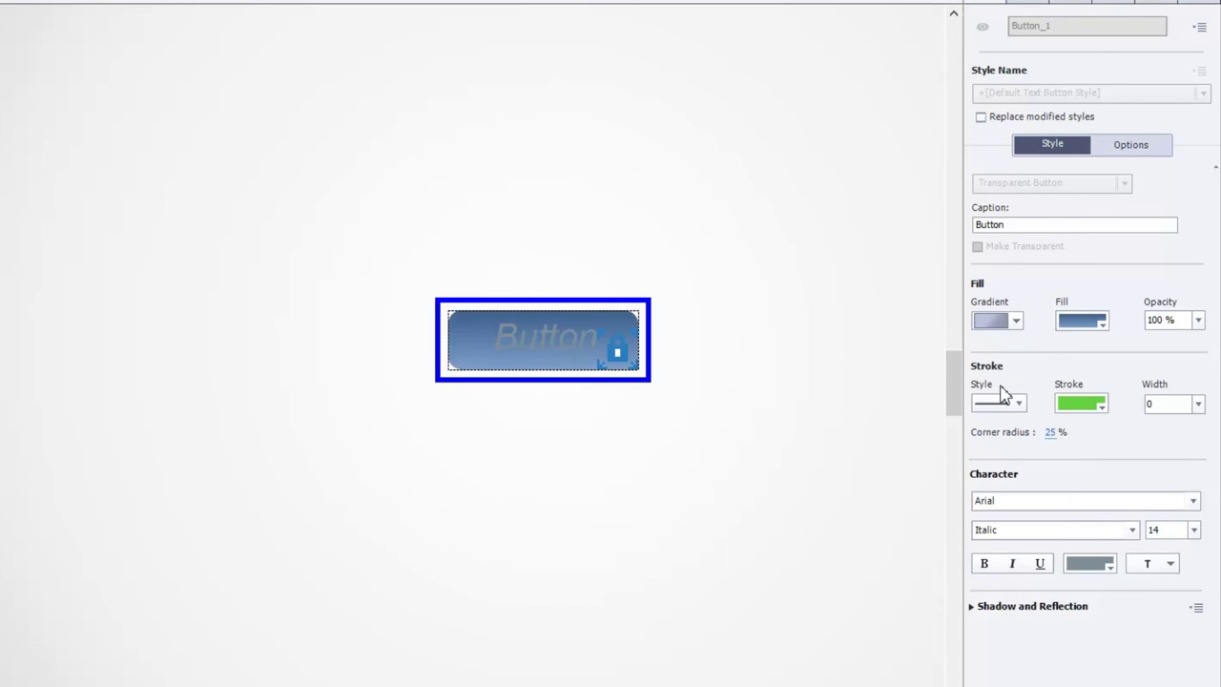
Step: Set the RollOver gradient to run from light green, sampled from the stroke colour, down to dark green
{"action": "left_click", "coordinate": [1102, 324]}
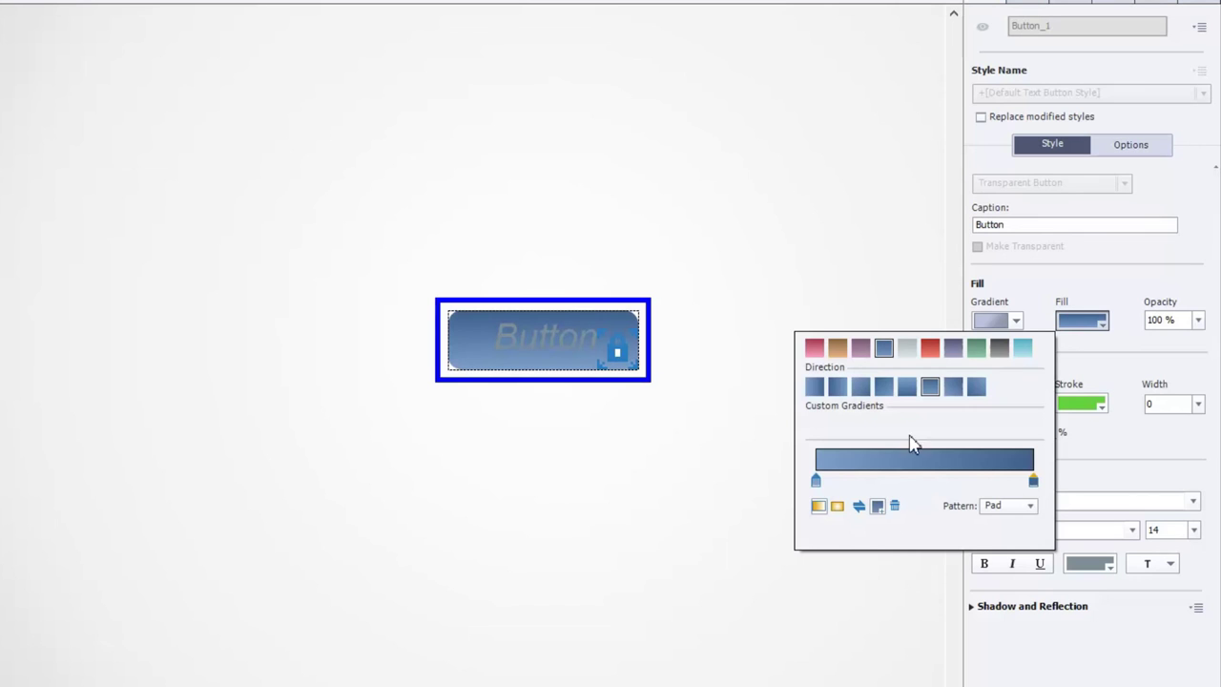
{"action": "left_click", "coordinate": [815, 480]}
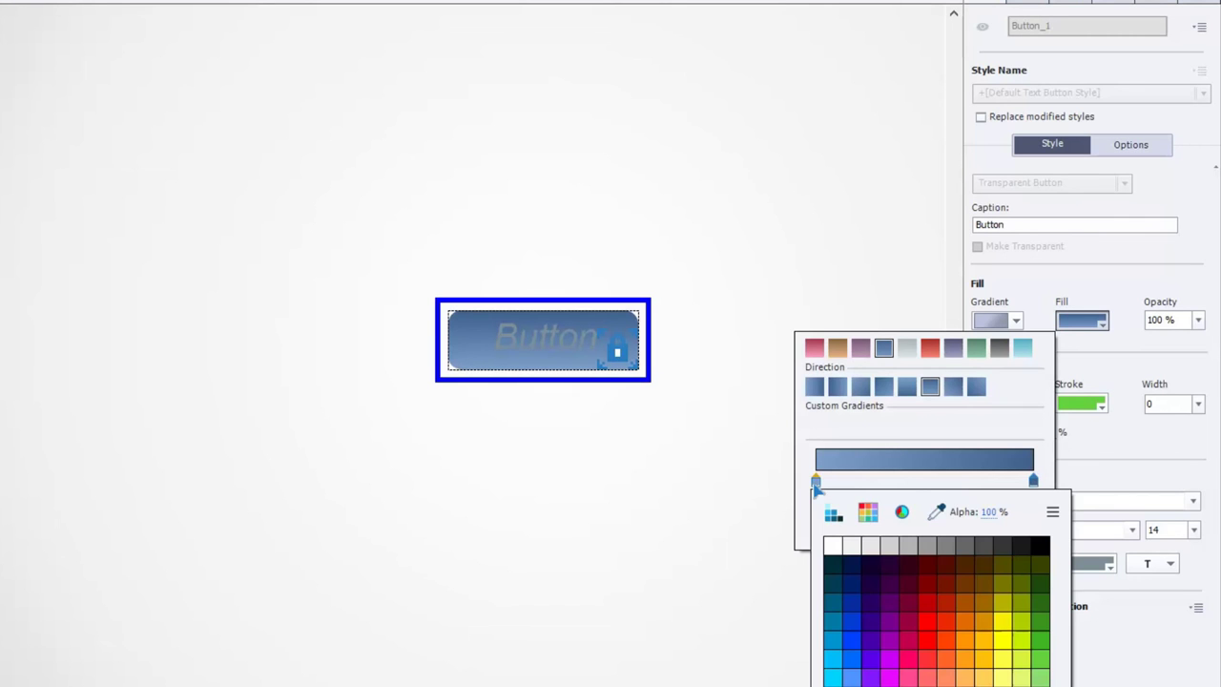
{"action": "left_click", "coordinate": [939, 512]}
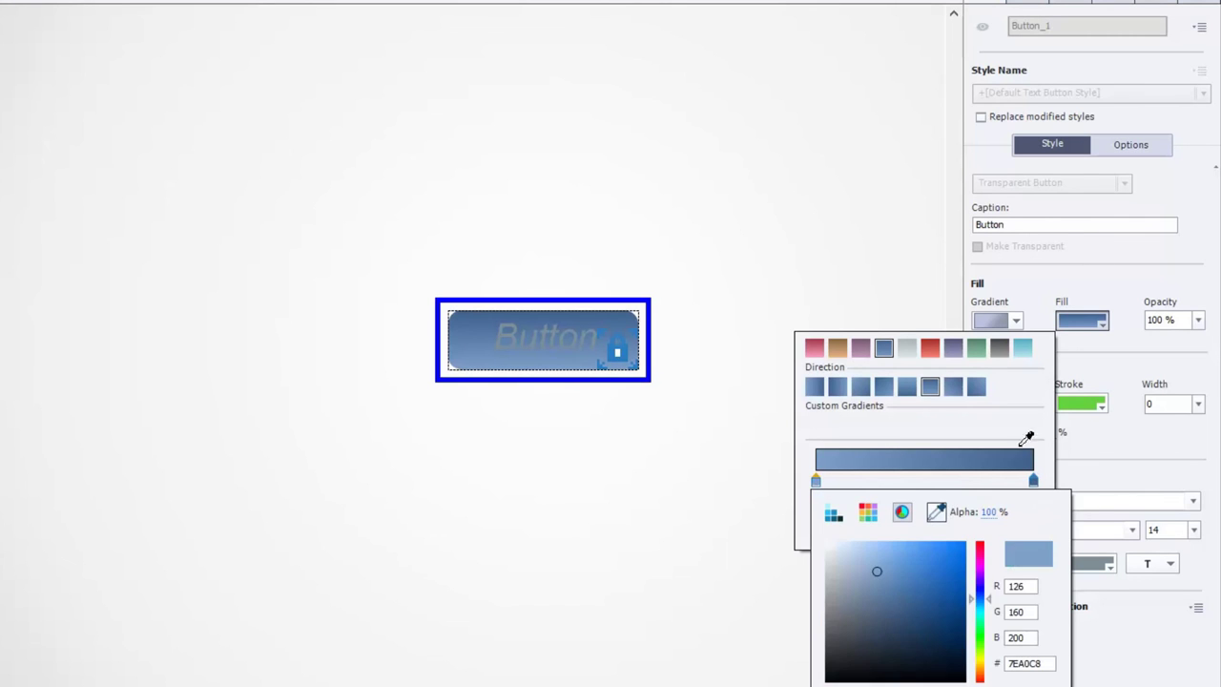
{"action": "left_click", "coordinate": [1083, 407]}
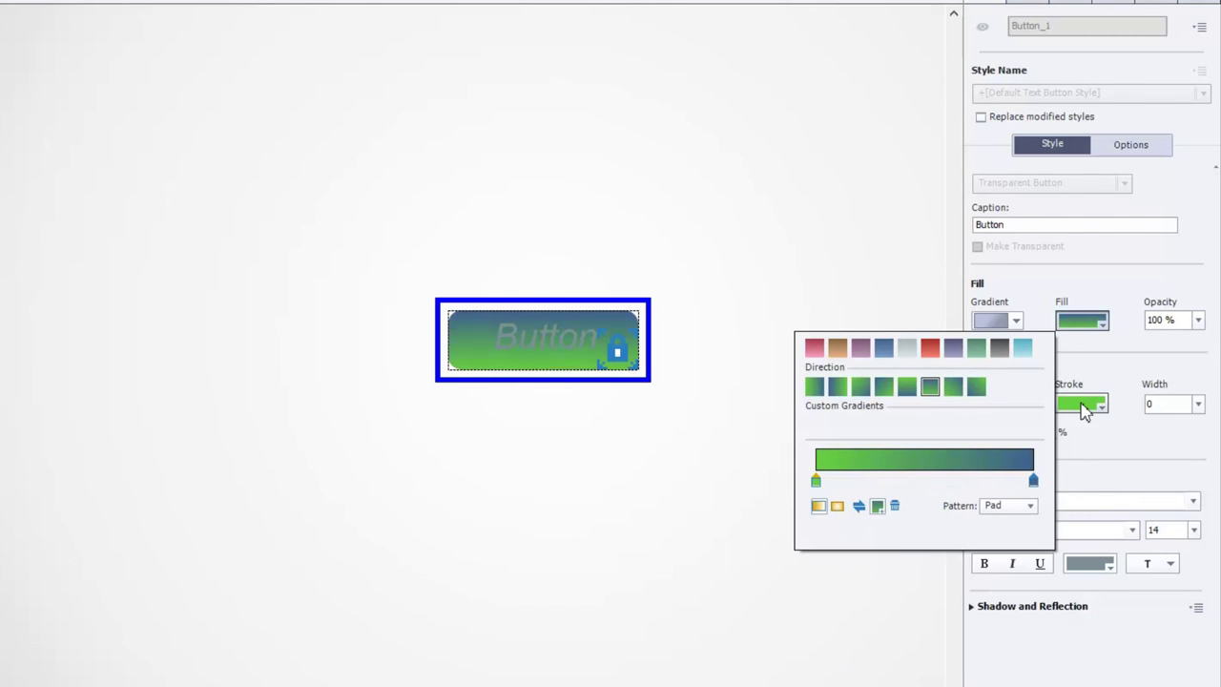
{"action": "left_click", "coordinate": [1034, 481]}
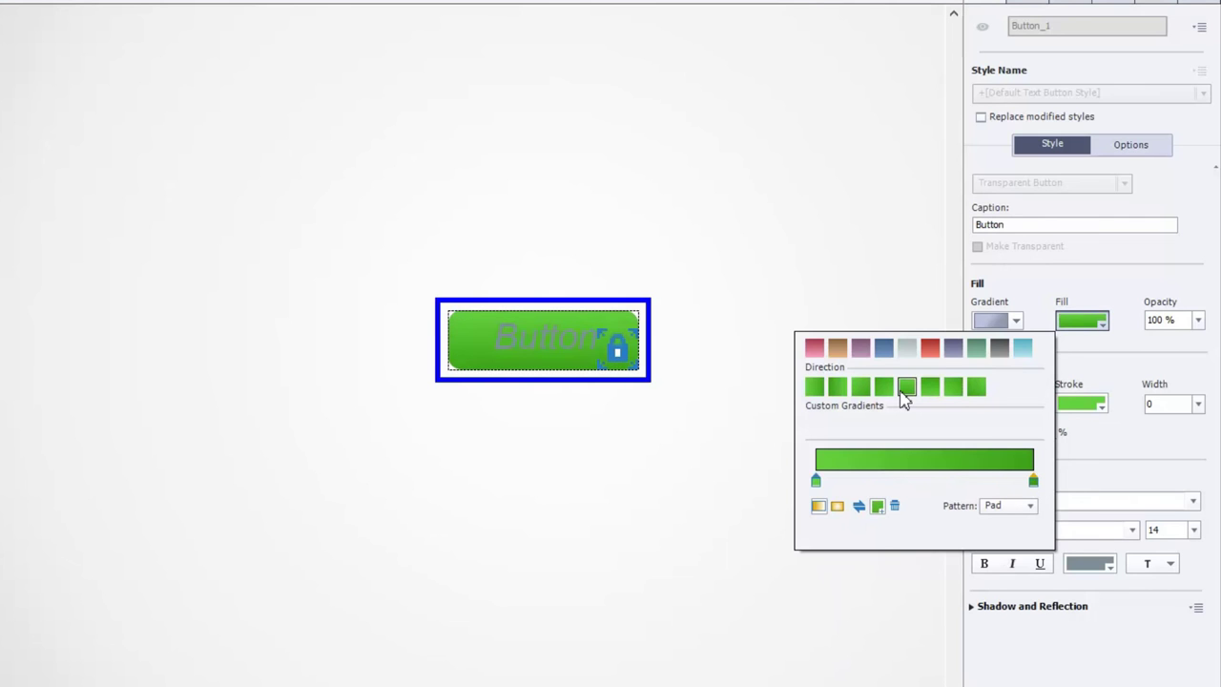
Step: Set the RollOver state's caption text colour to white
{"action": "left_click", "coordinate": [1106, 564]}
{"action": "left_click", "coordinate": [1107, 565]}
{"action": "left_click", "coordinate": [906, 375]}
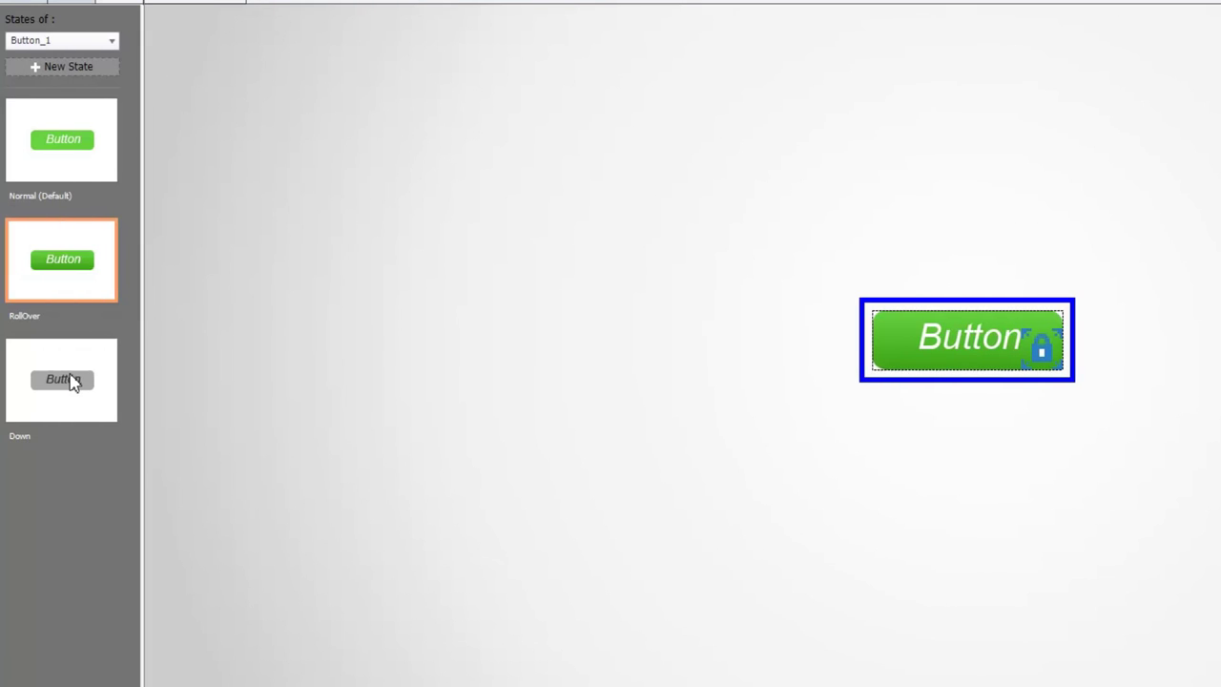
Step: Give the button's Down state a solid dark green fill and white caption text
{"action": "left_click", "coordinate": [72, 383]}
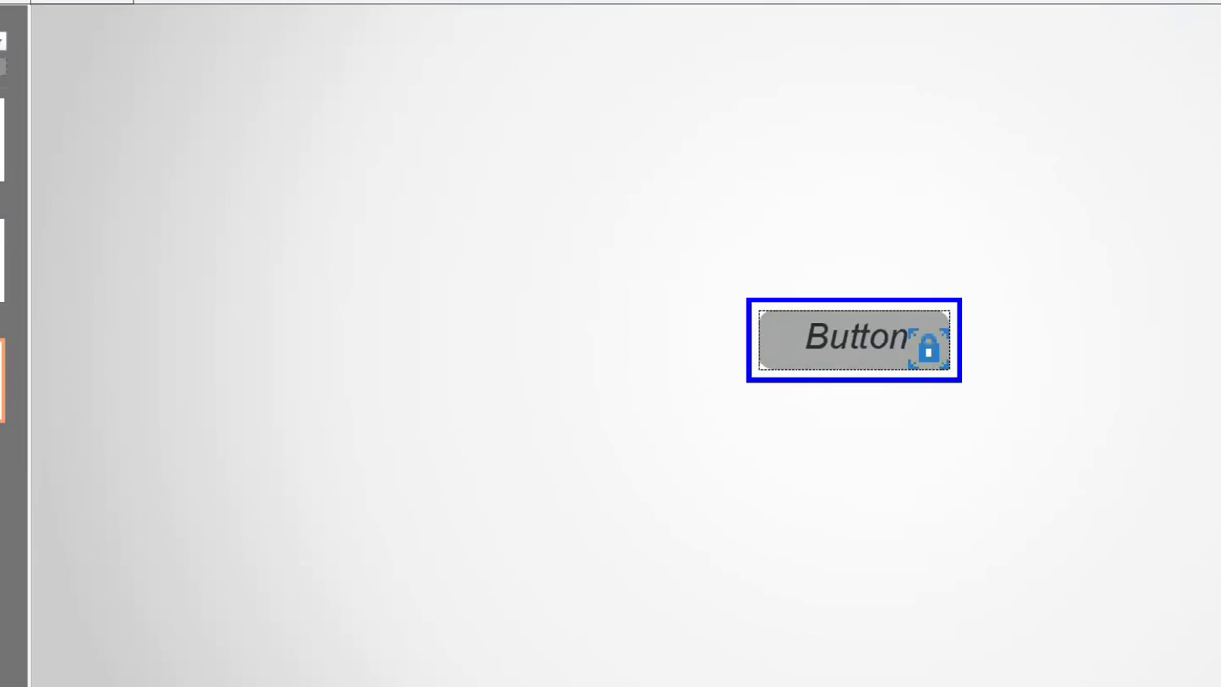
{"action": "left_click", "coordinate": [1099, 324]}
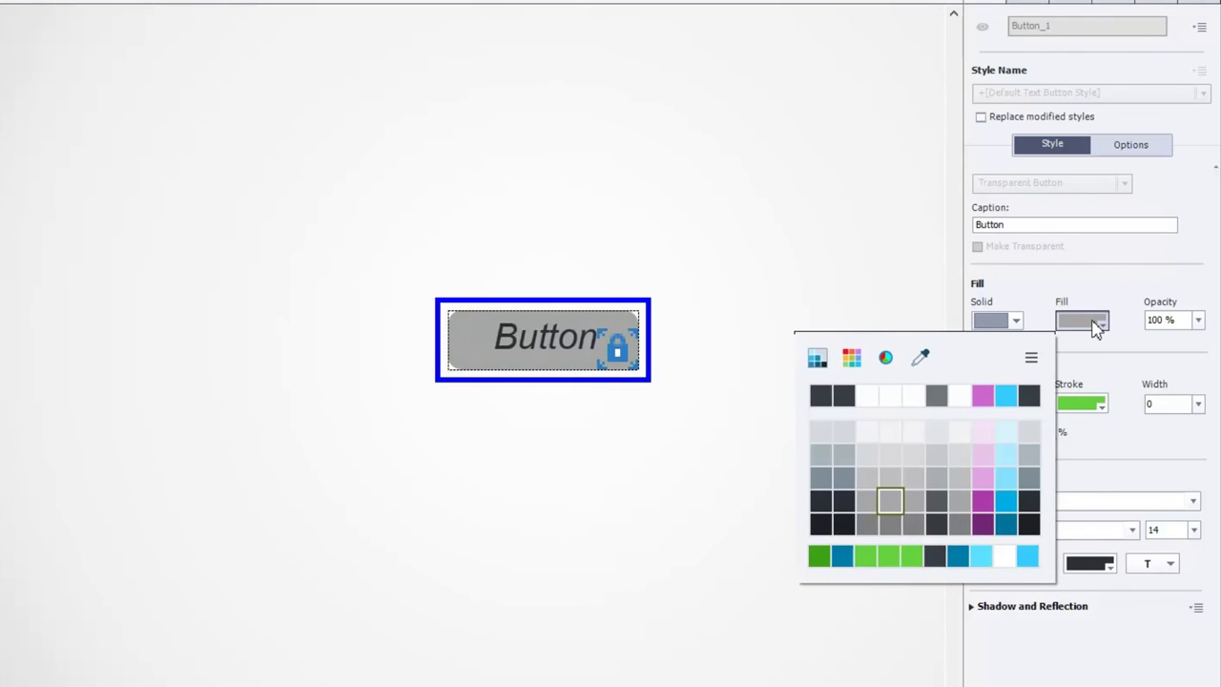
{"action": "left_click", "coordinate": [819, 557]}
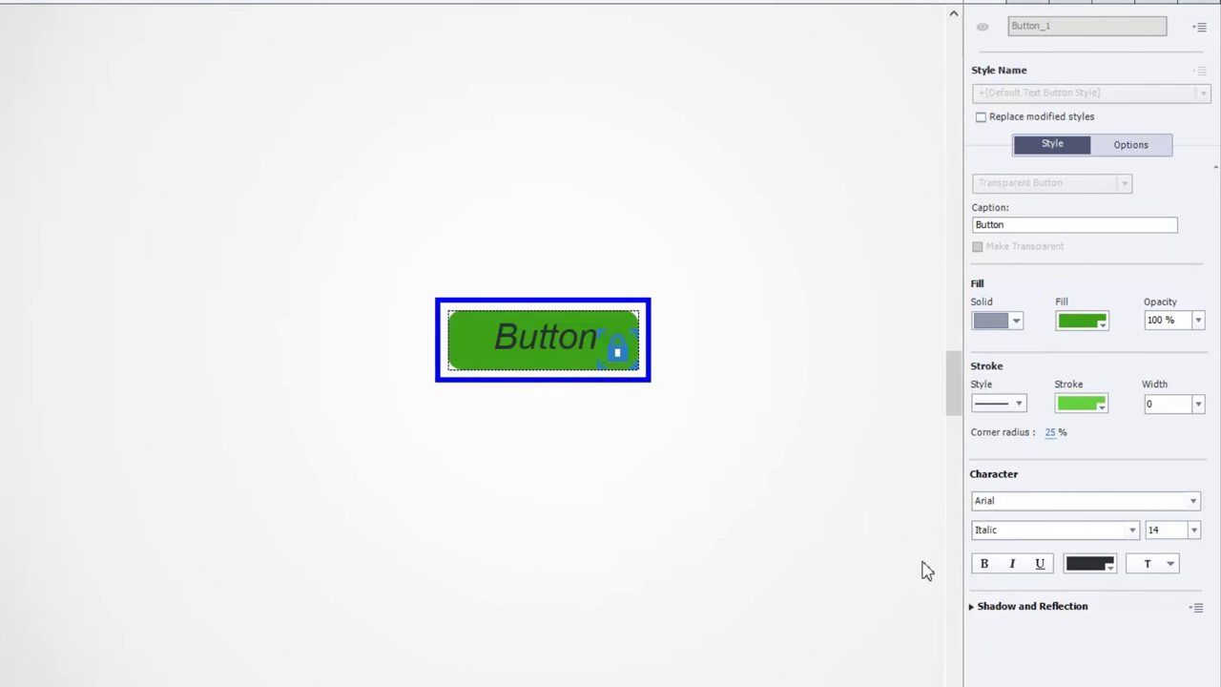
{"action": "left_click", "coordinate": [1102, 570]}
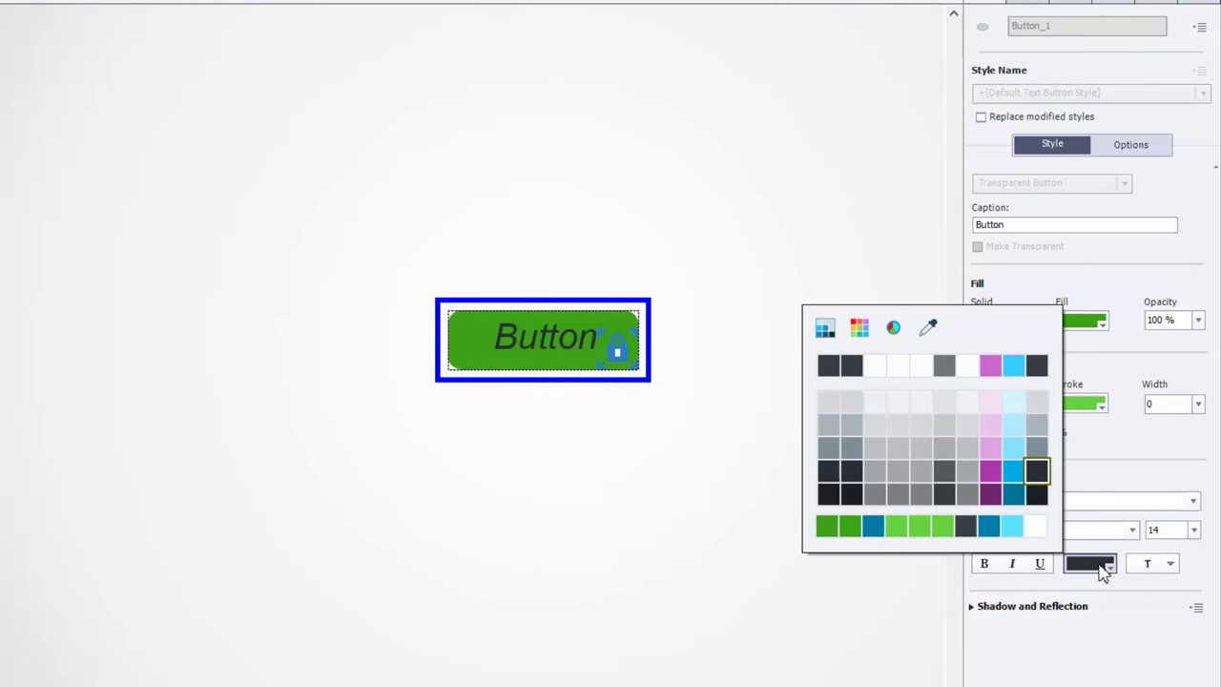
{"action": "left_click", "coordinate": [898, 367]}
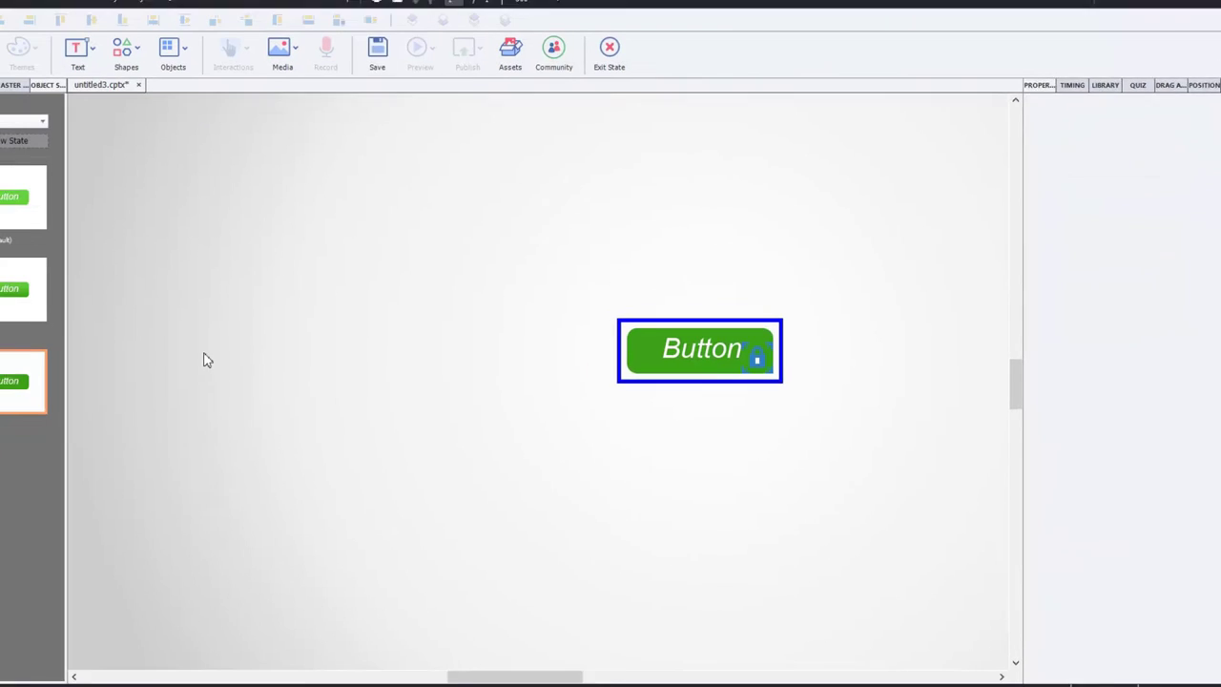
Step: Review the button's Normal, RollOver and Down states and return to the slide
{"action": "left_click", "coordinate": [45, 203]}
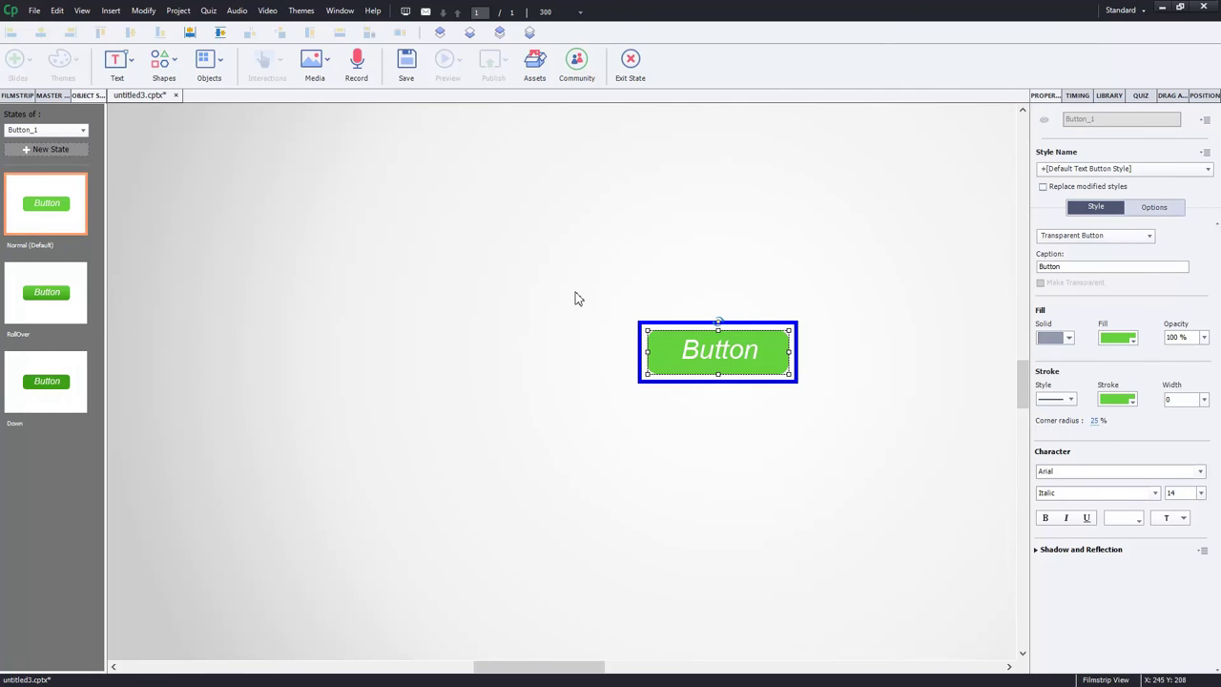
{"action": "left_click", "coordinate": [59, 301]}
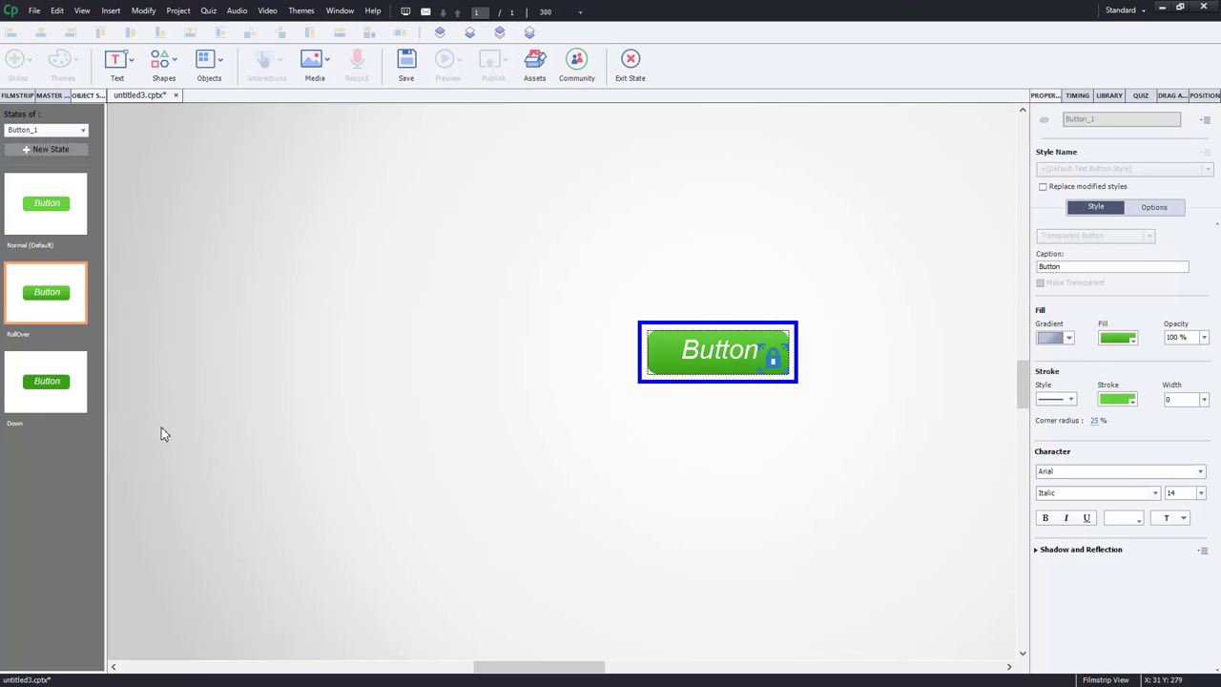
{"action": "left_click", "coordinate": [48, 392]}
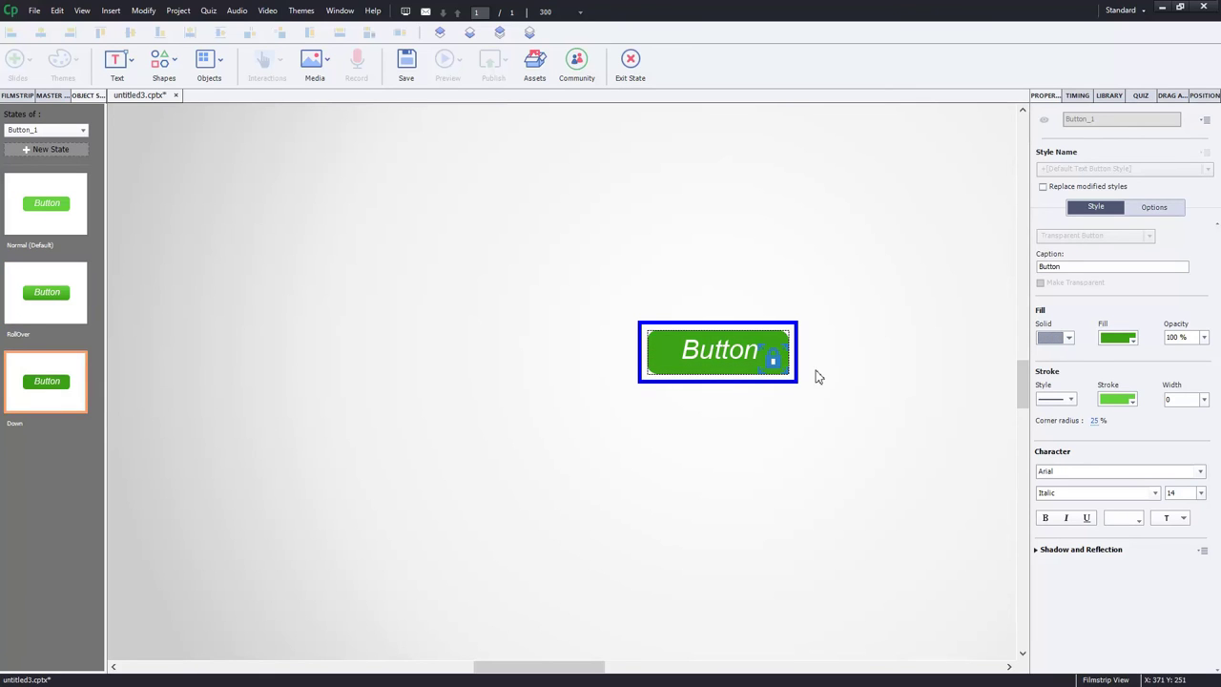
{"action": "left_click", "coordinate": [629, 62]}
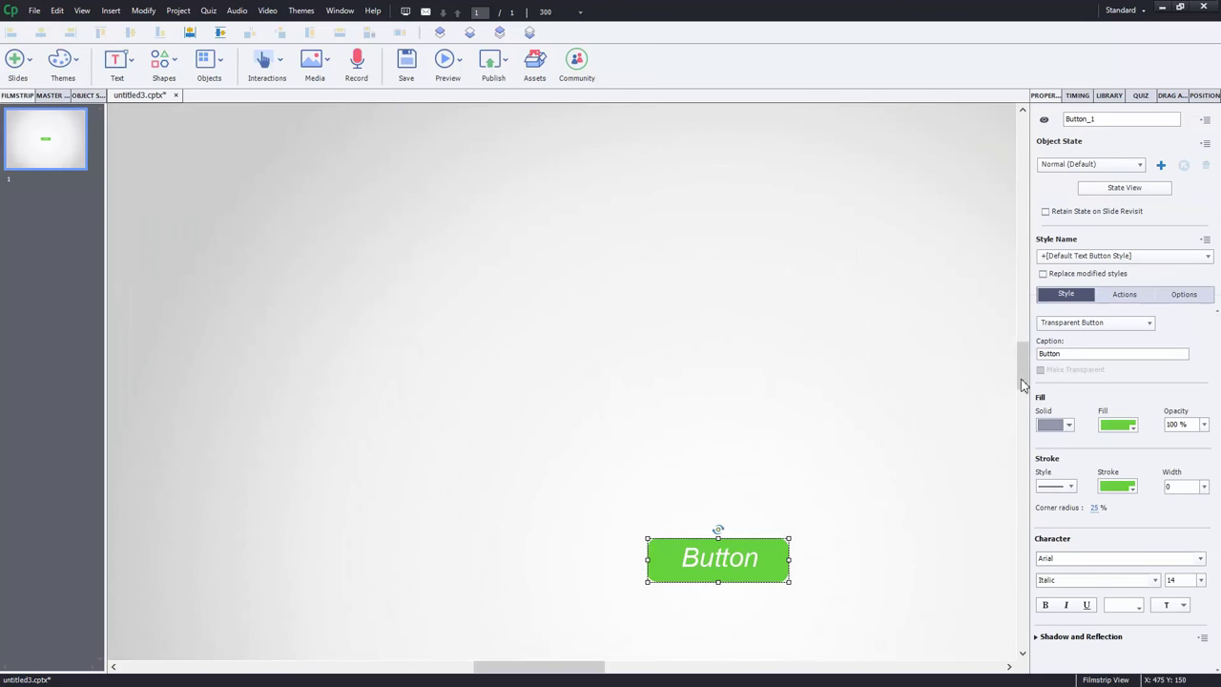
Step: Save the button's formatting as a new object style named with the author's first name followed by "Green Button"
{"action": "left_click_drag", "start_coordinate": [1023, 362], "coordinate": [1027, 388]}
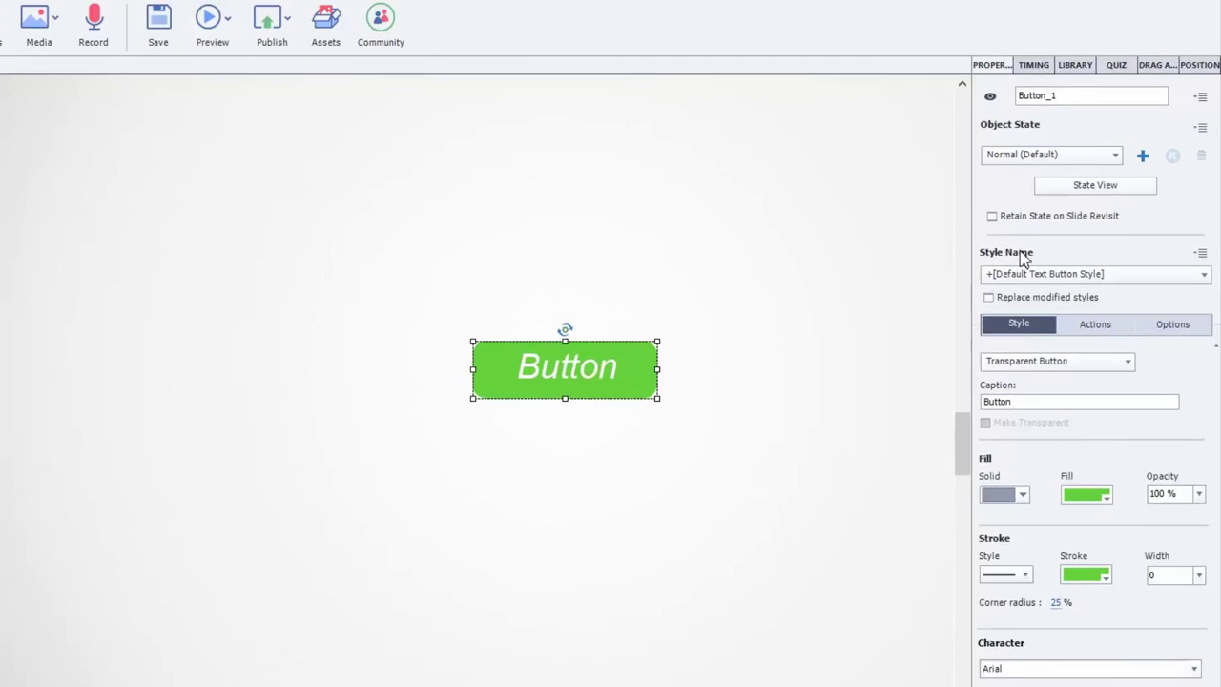
{"action": "left_click", "coordinate": [1013, 325]}
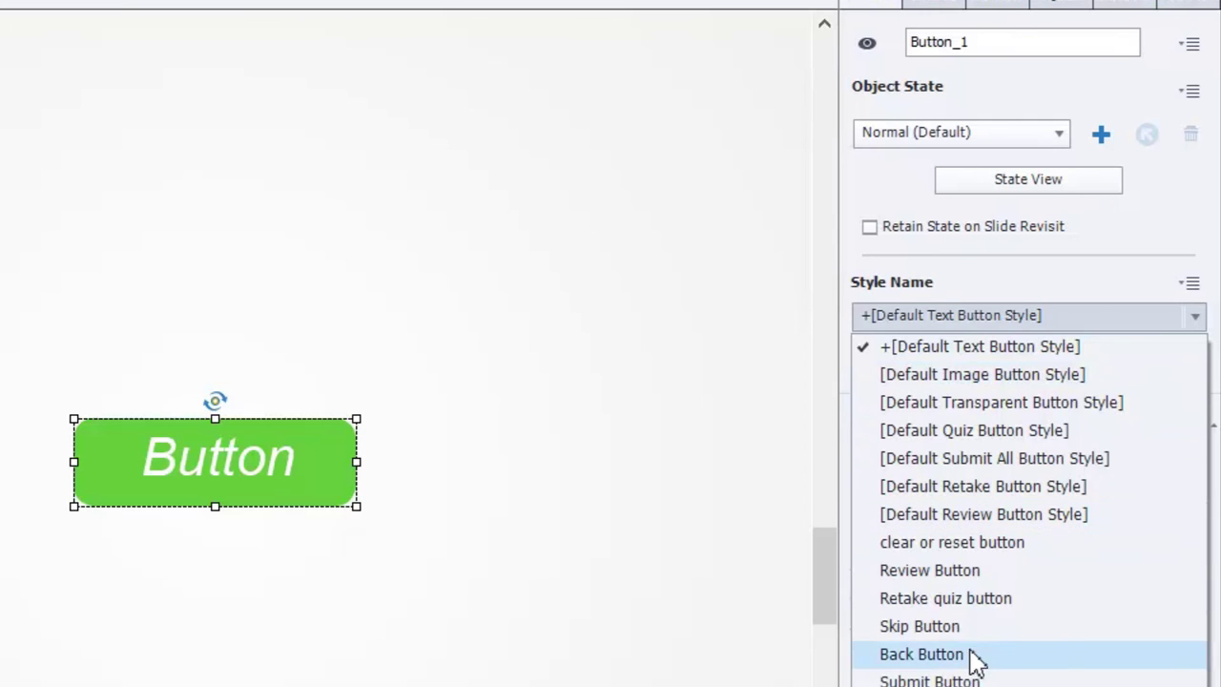
{"action": "left_click", "coordinate": [1075, 325]}
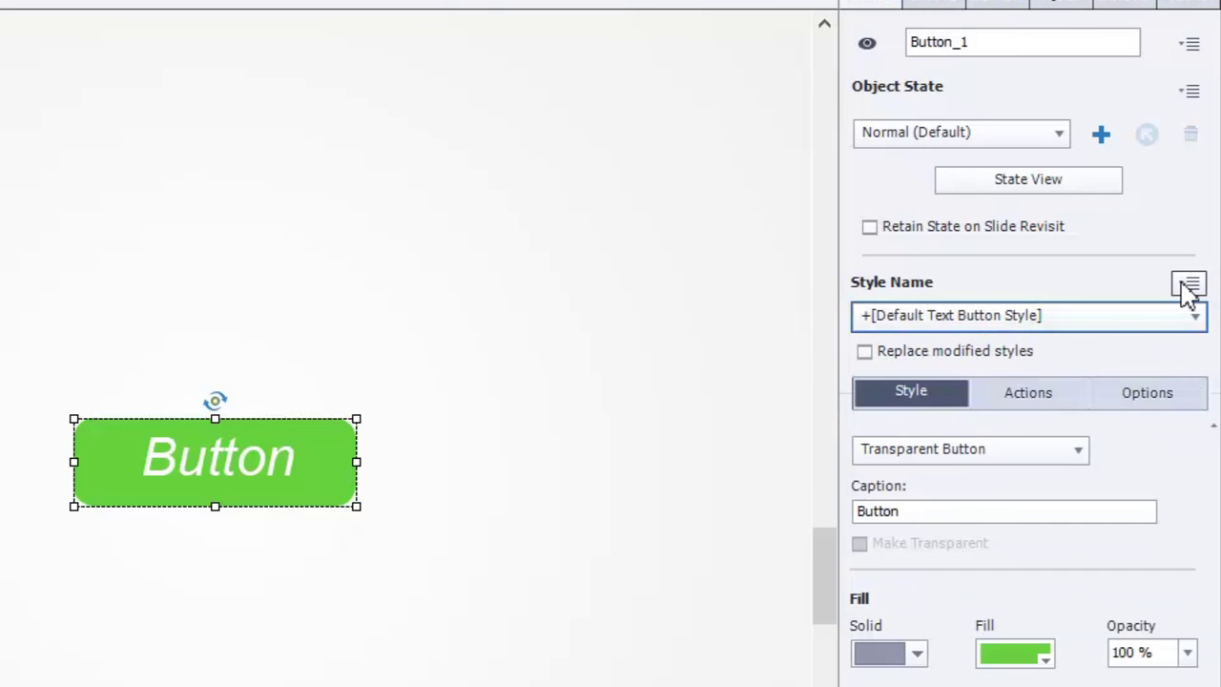
{"action": "left_click", "coordinate": [1188, 287]}
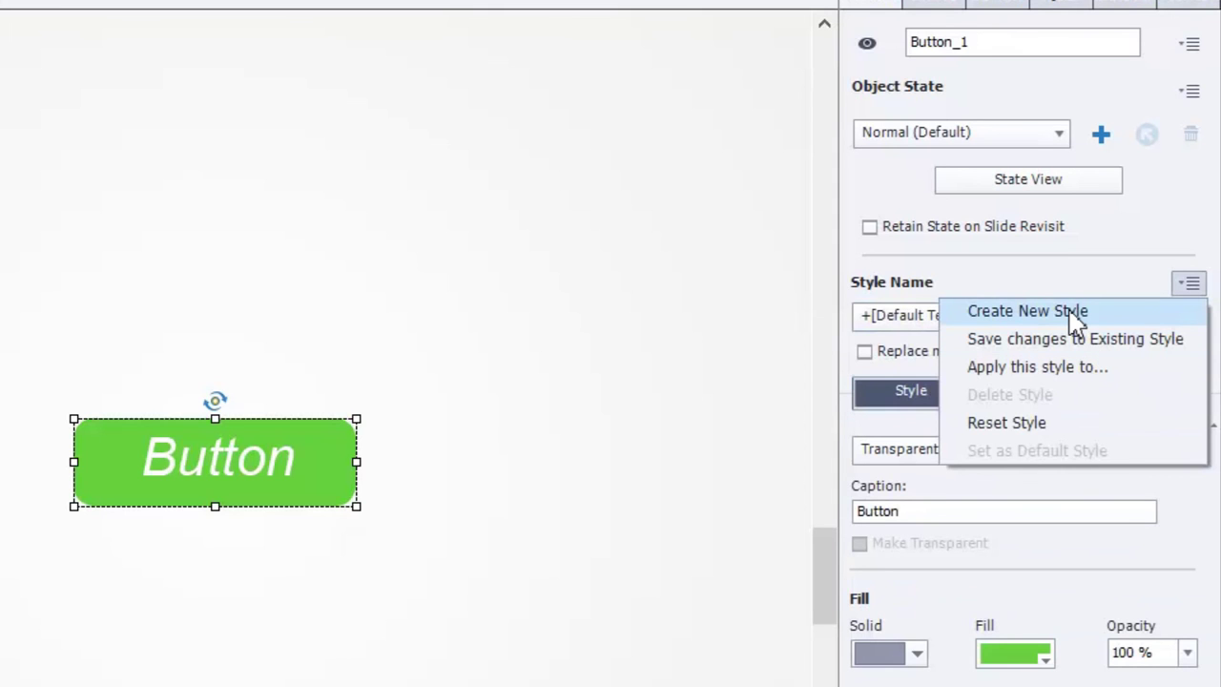
{"action": "left_click", "coordinate": [1075, 311]}
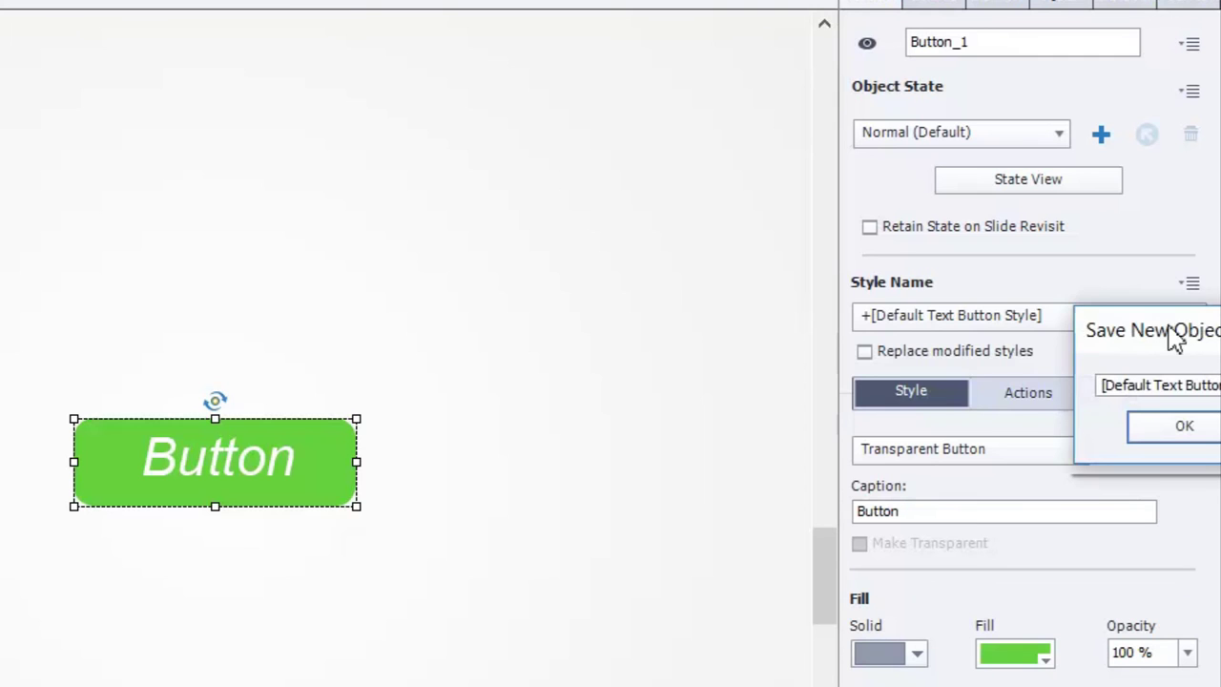
{"action": "left_click_drag", "start_coordinate": [1172, 336], "coordinate": [541, 294]}
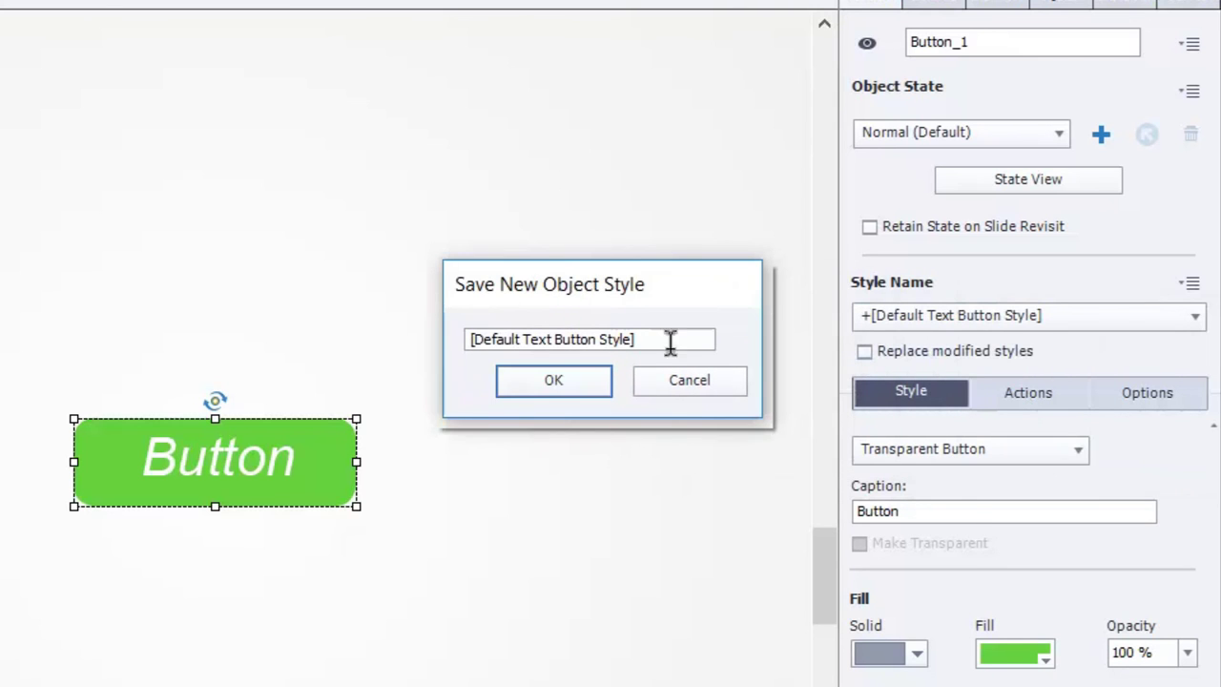
{"action": "left_click_drag", "start_coordinate": [660, 341], "coordinate": [415, 351]}
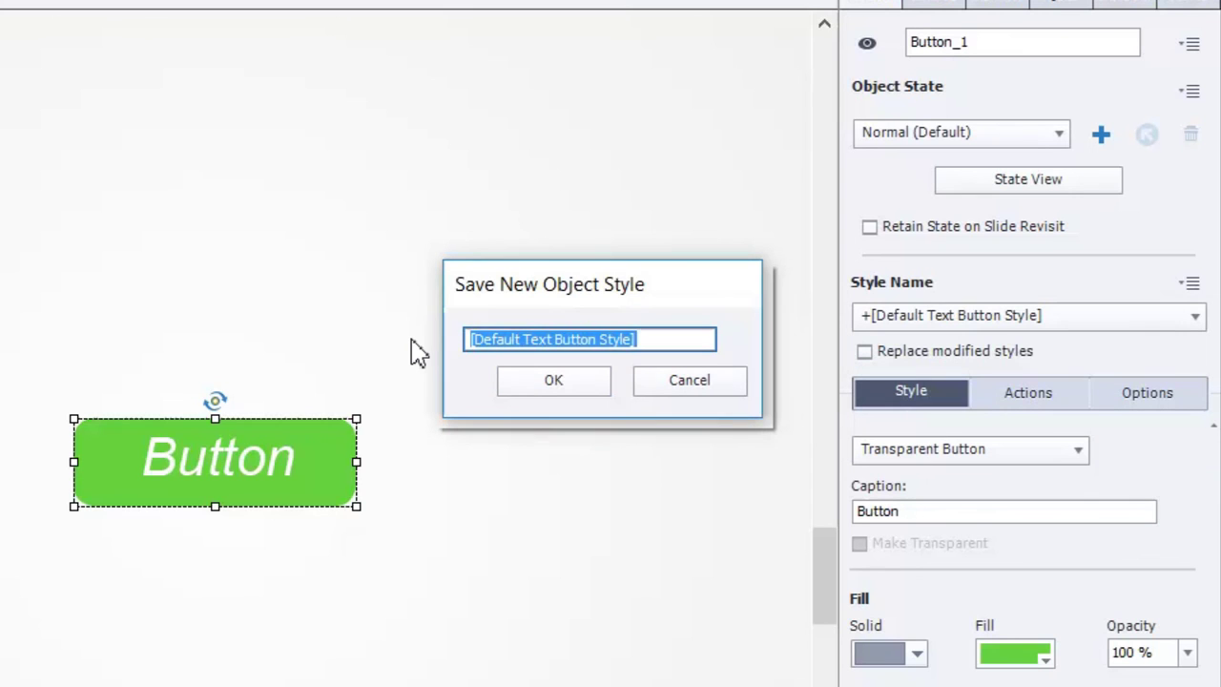
{"action": "type", "text": "Pauls Green Button"}
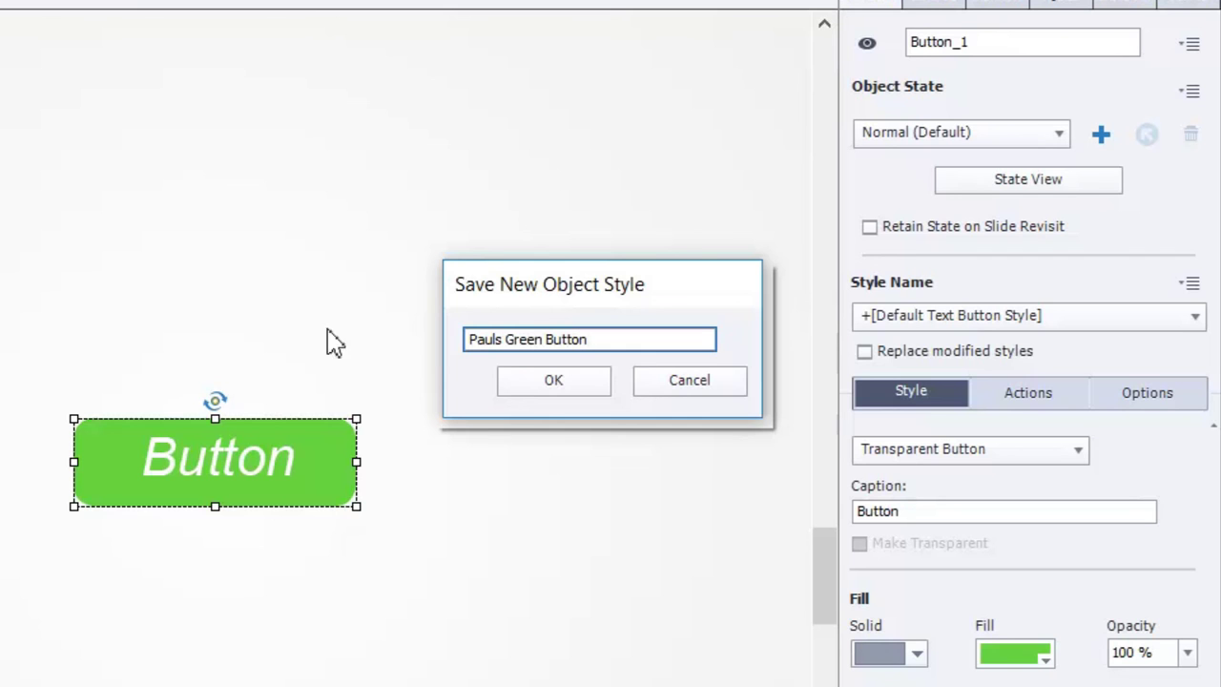
{"action": "left_click", "coordinate": [541, 386]}
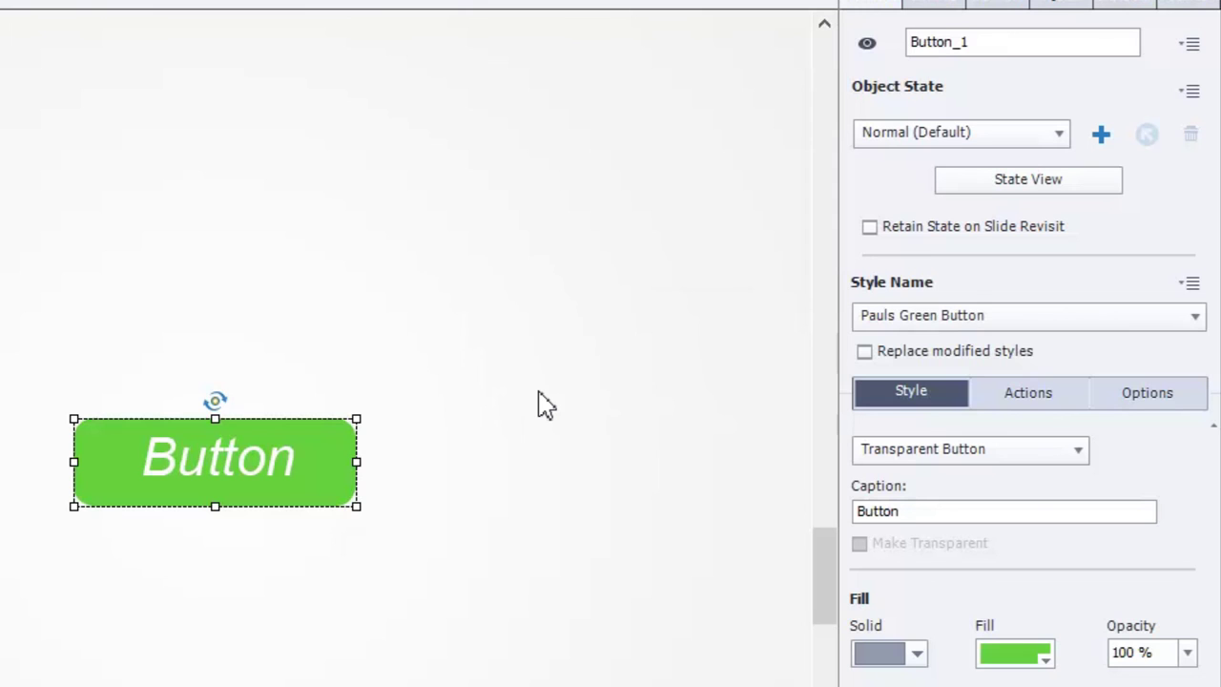
Step: Insert a default text button and duplicate it to form a column of four blue buttons below the green one
{"action": "left_click", "coordinate": [540, 393]}
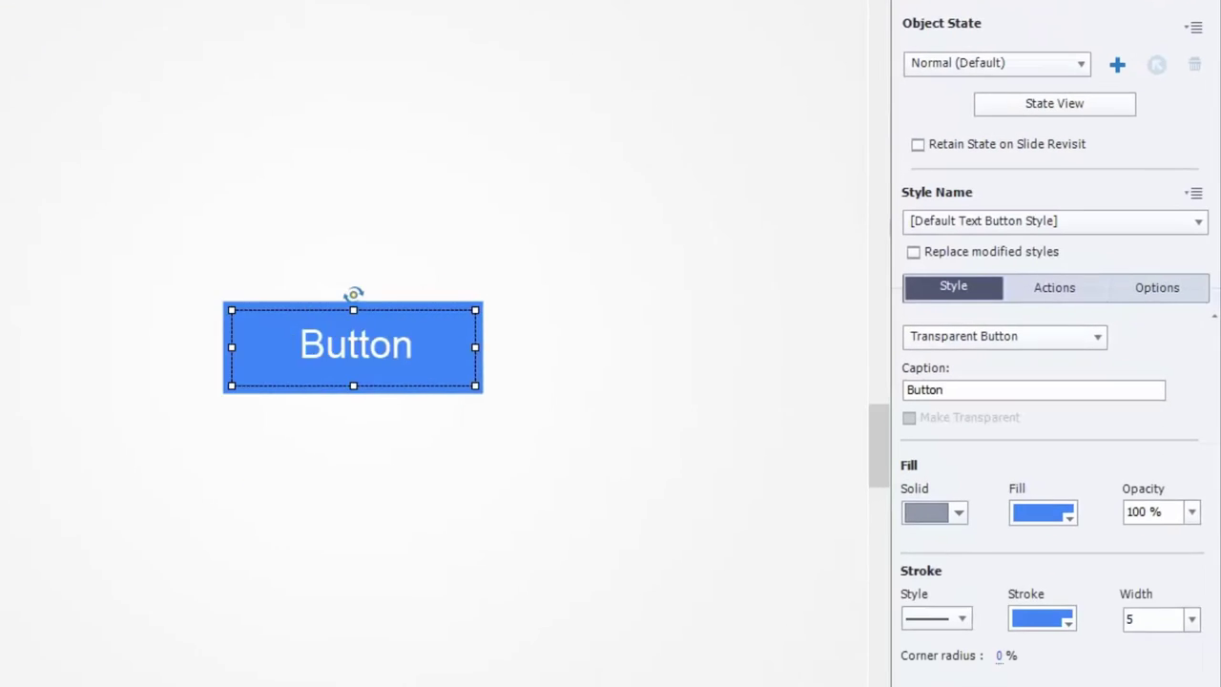
{"action": "left_click_drag", "start_coordinate": [400, 270], "coordinate": [261, 386]}
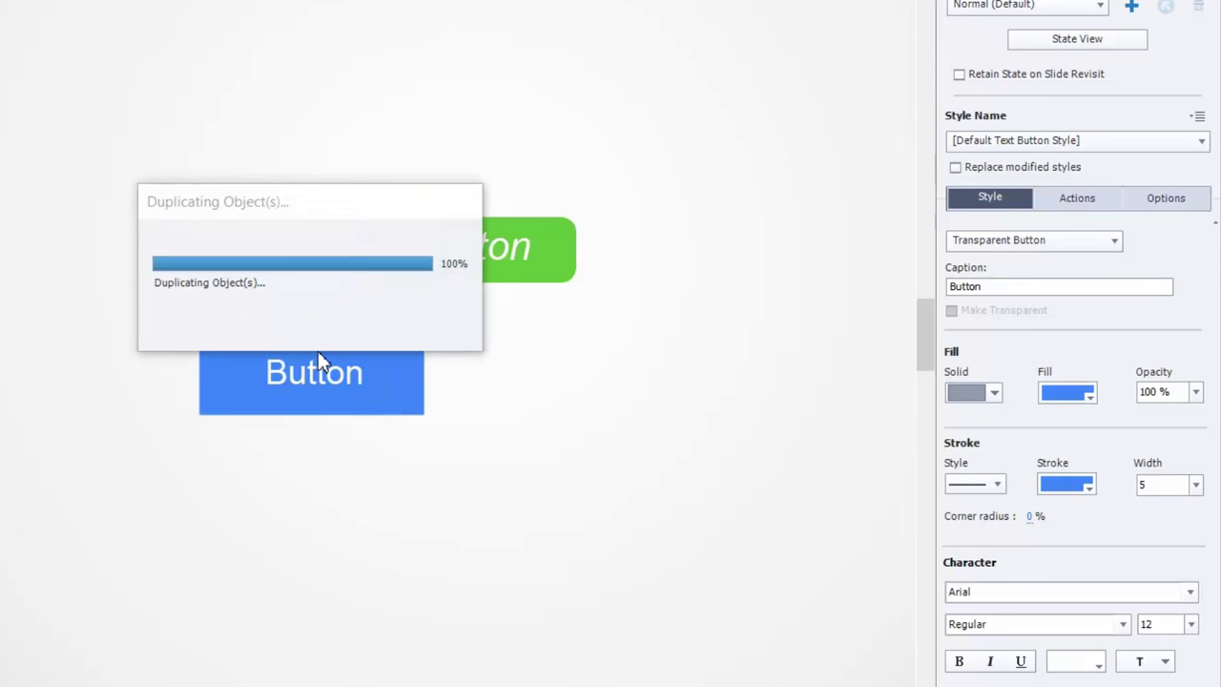
{"action": "left_click_drag", "start_coordinate": [349, 420], "coordinate": [308, 465]}
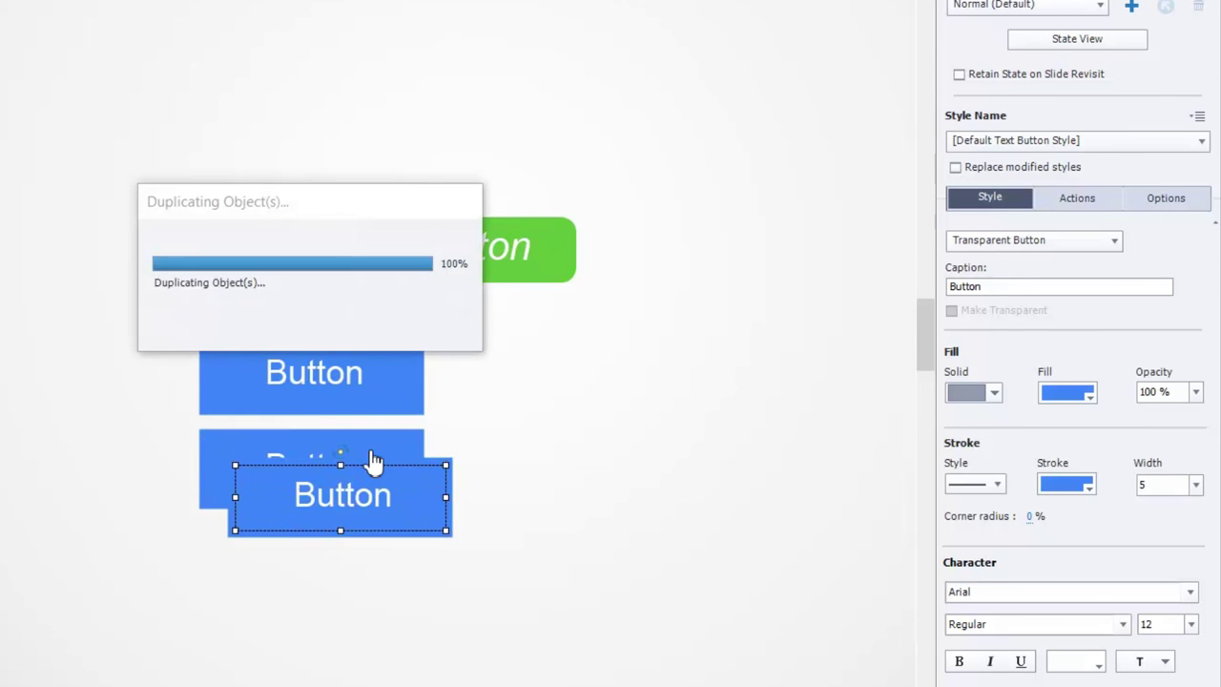
{"action": "left_click_drag", "start_coordinate": [369, 557], "coordinate": [332, 660]}
{"action": "key", "text": "ctrl+d"}
{"action": "left_click", "coordinate": [512, 507]}
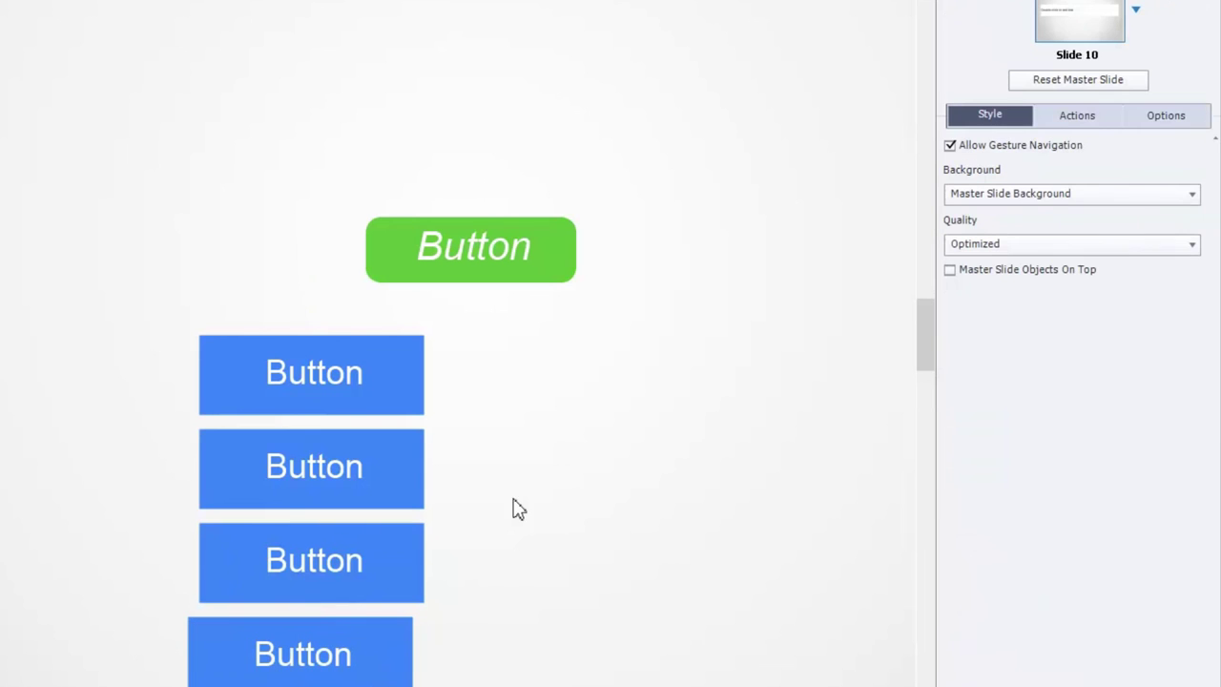
Step: Align the left edges of the four blue buttons
{"action": "left_click_drag", "start_coordinate": [500, 359], "coordinate": [243, 658]}
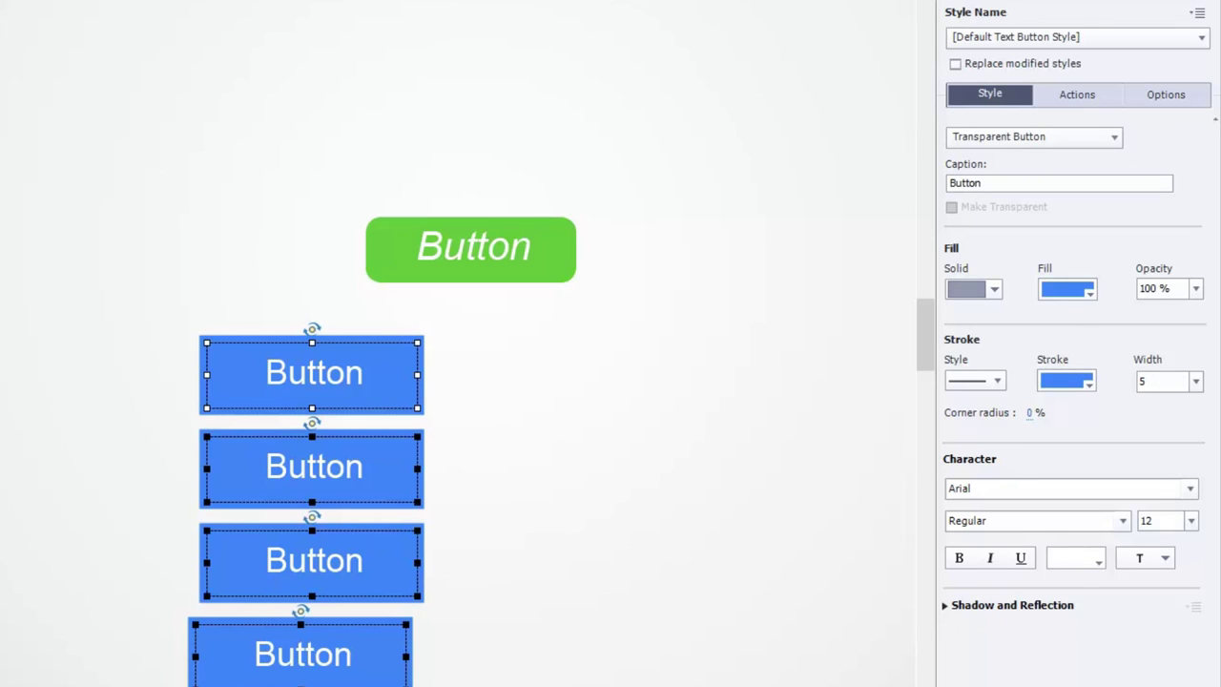
{"action": "key", "text": "ctrl+alt+Left"}
{"action": "left_click", "coordinate": [548, 412]}
Step: Apply the newly saved green button style to all four blue buttons
{"action": "scroll", "coordinate": [668, 441], "scroll_direction": "down", "scroll_amount": 1}
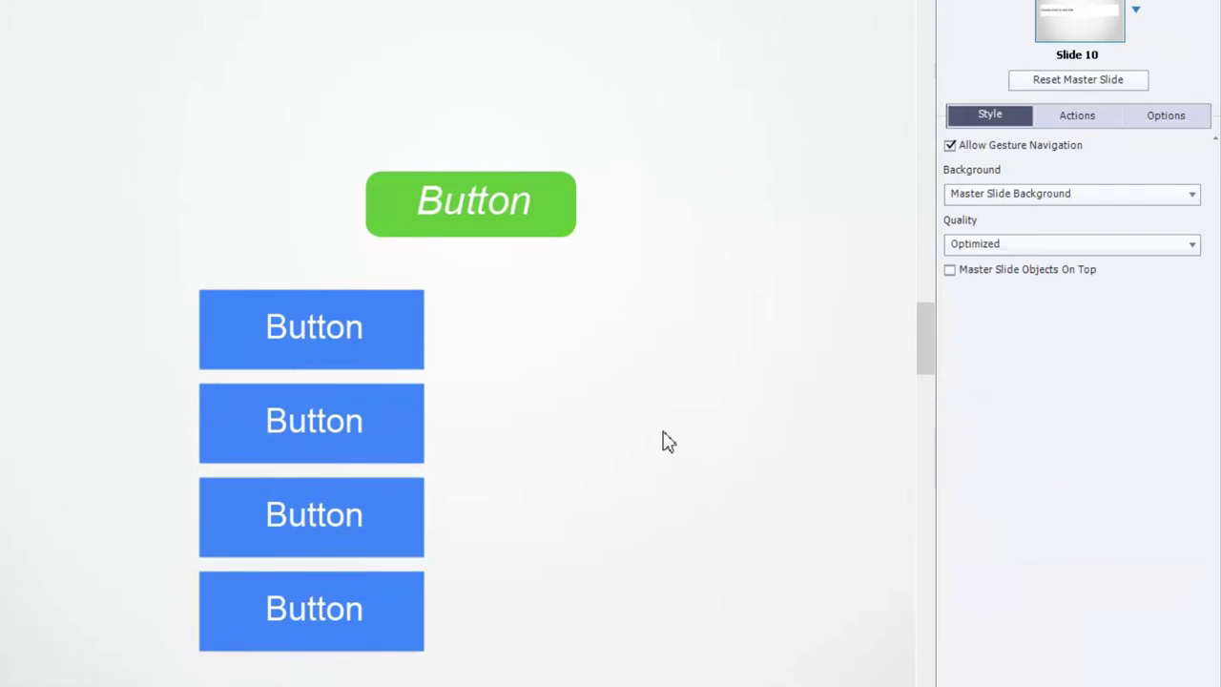
{"action": "scroll", "coordinate": [668, 441], "scroll_direction": "down", "scroll_amount": 1}
{"action": "left_click_drag", "start_coordinate": [531, 268], "coordinate": [320, 603]}
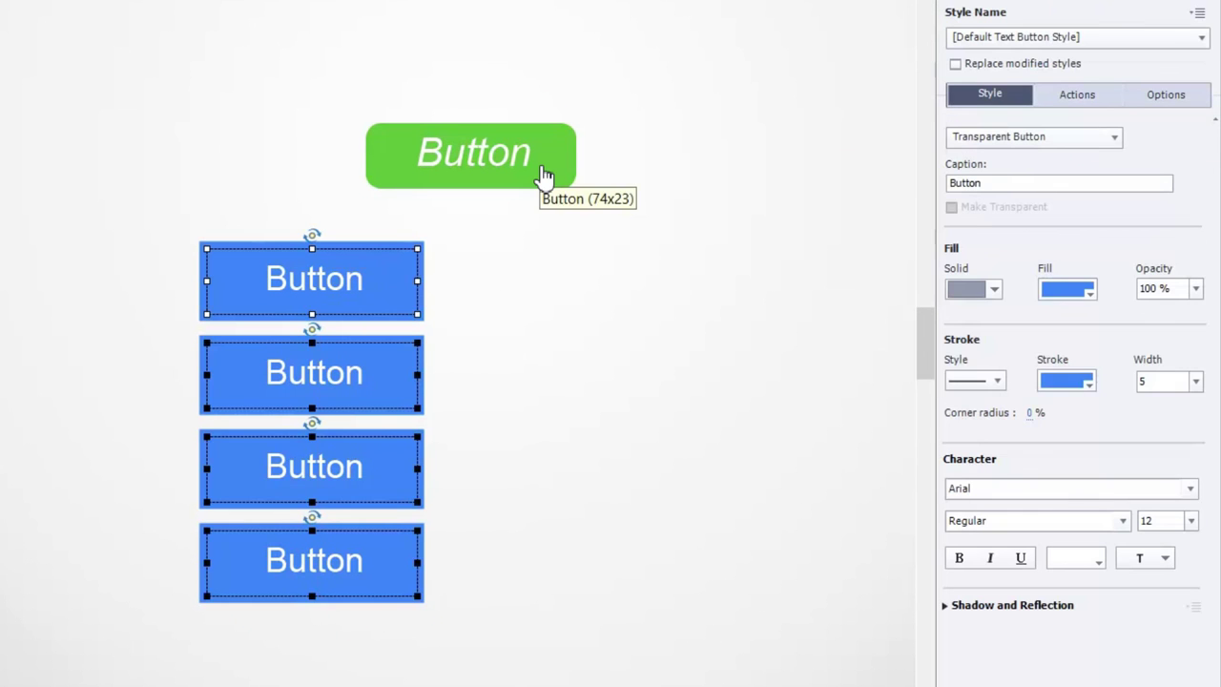
{"action": "left_click", "coordinate": [1109, 46]}
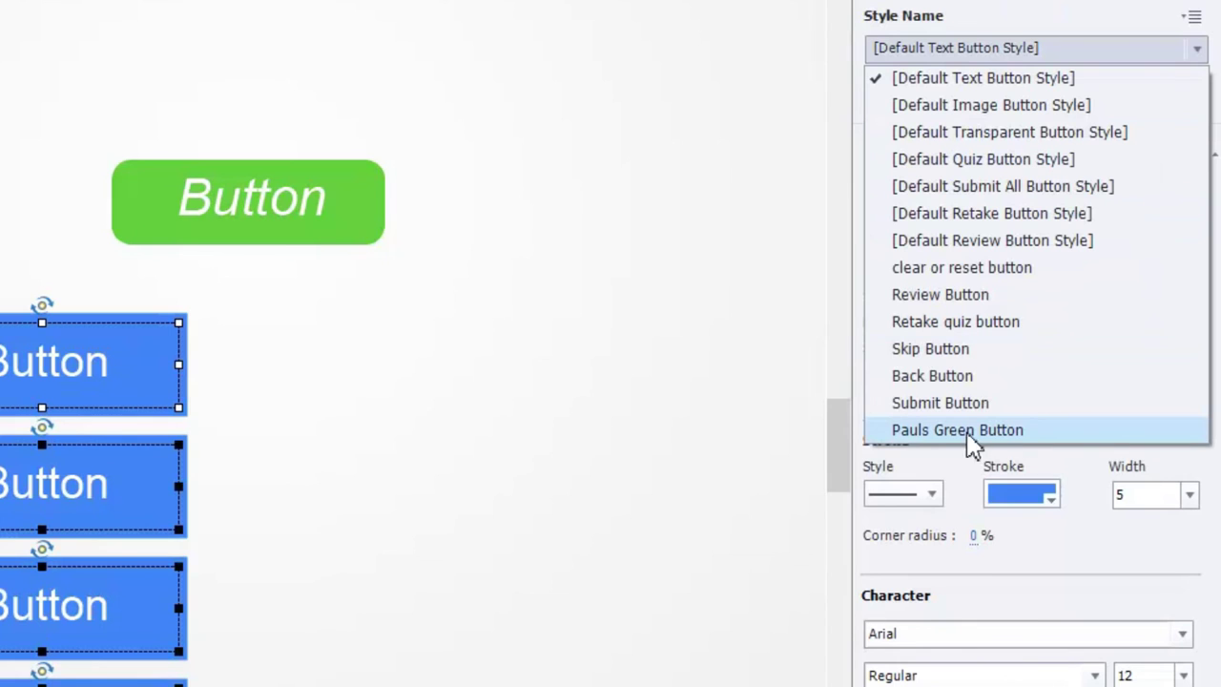
{"action": "left_click", "coordinate": [954, 430]}
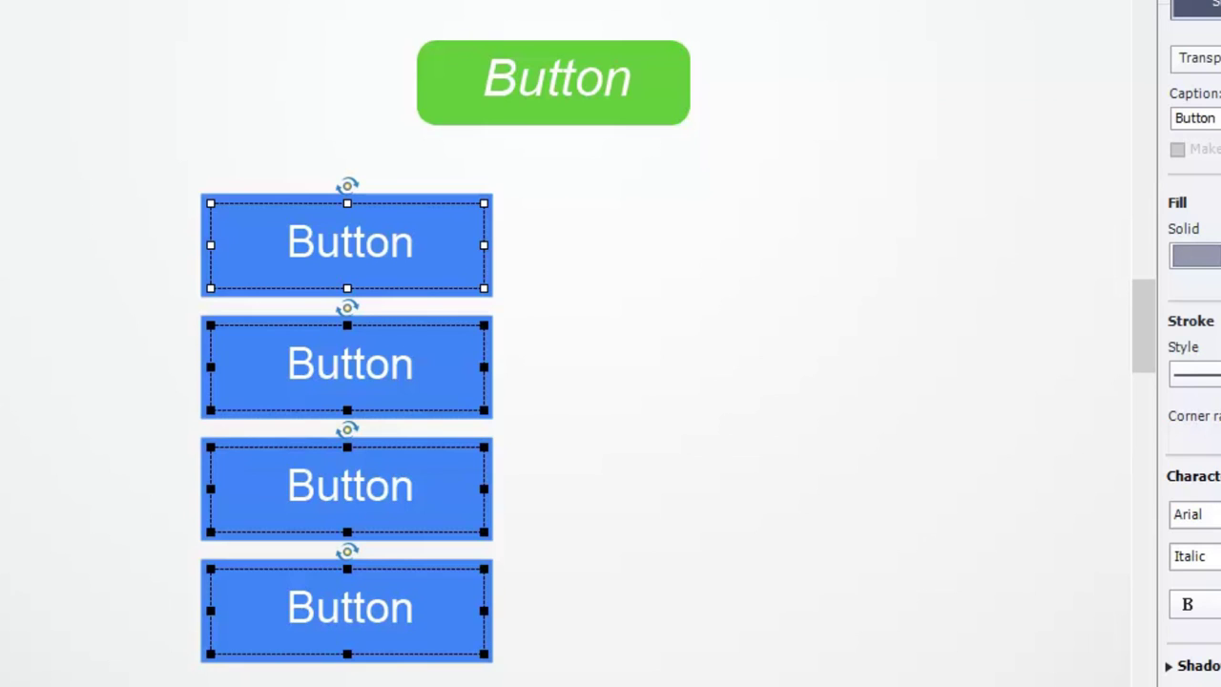
{"action": "left_click", "coordinate": [784, 254]}
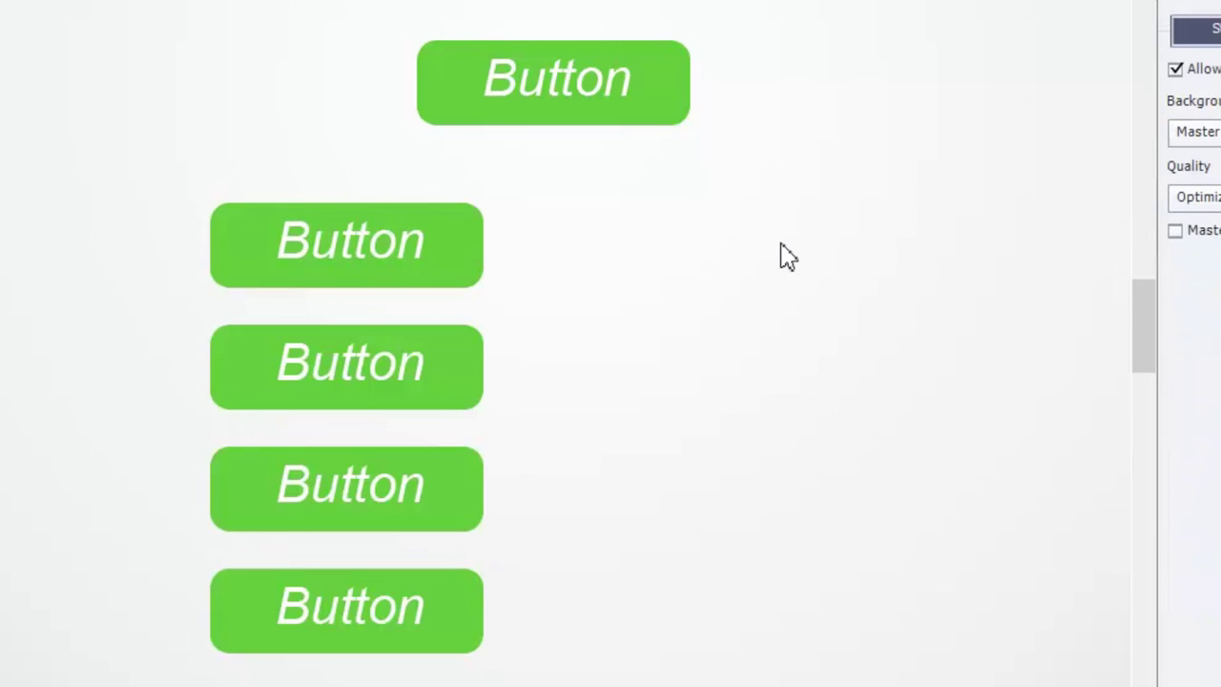